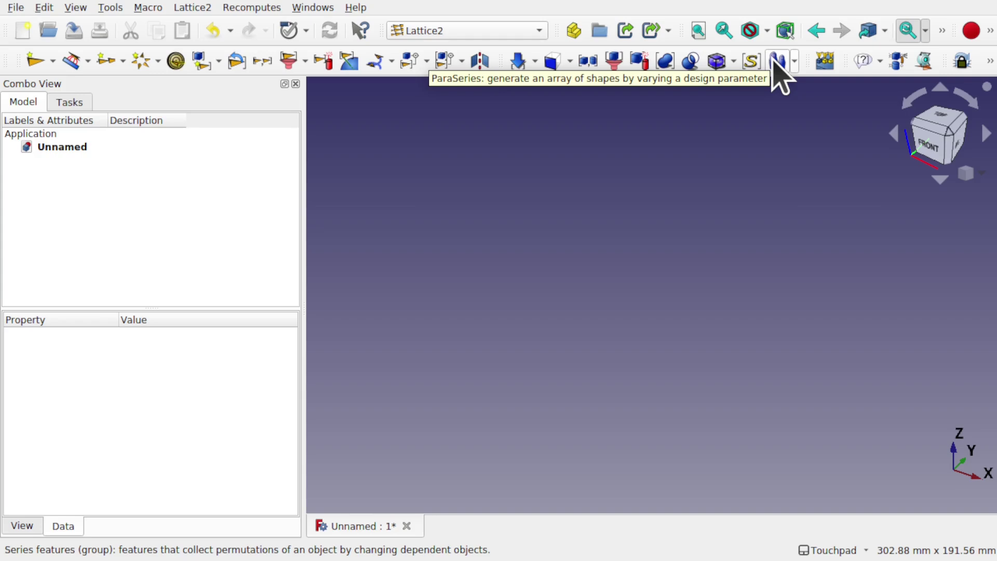
Change the active workbench from Lattice2 to Part
left_click(440, 31)
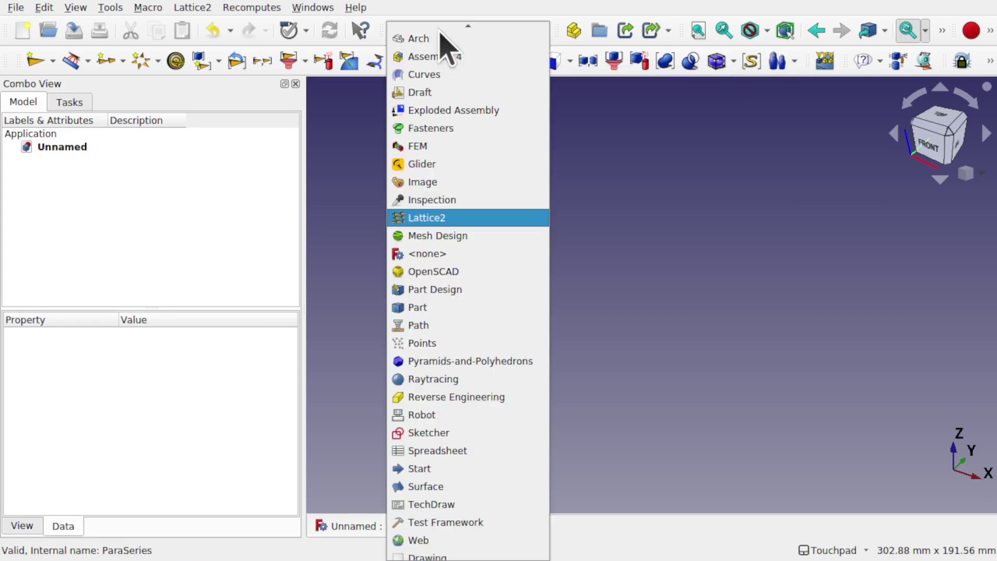
left_click(470, 311)
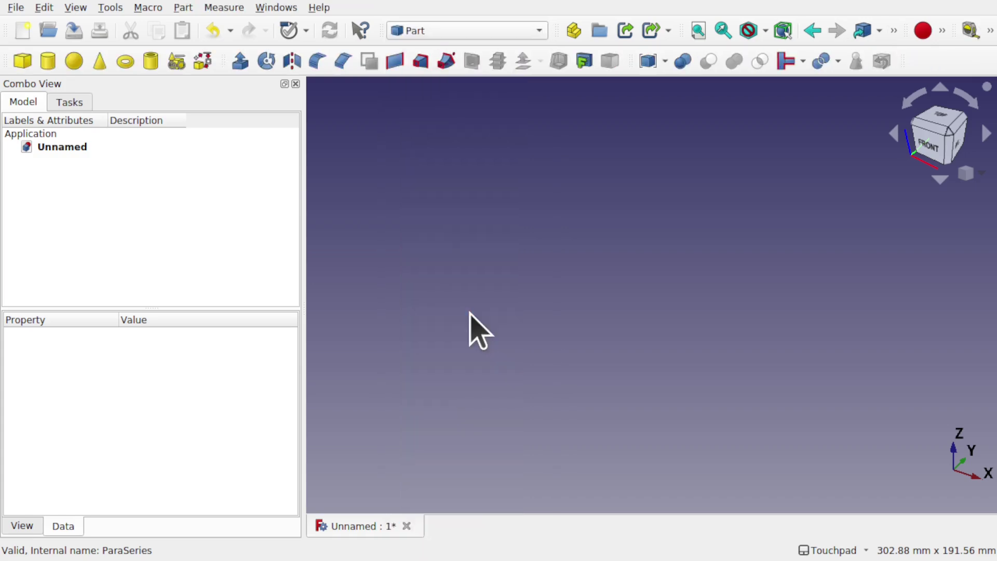
Add a 10 mm Part cube and return to the Lattice2 workbench
left_click(23, 61)
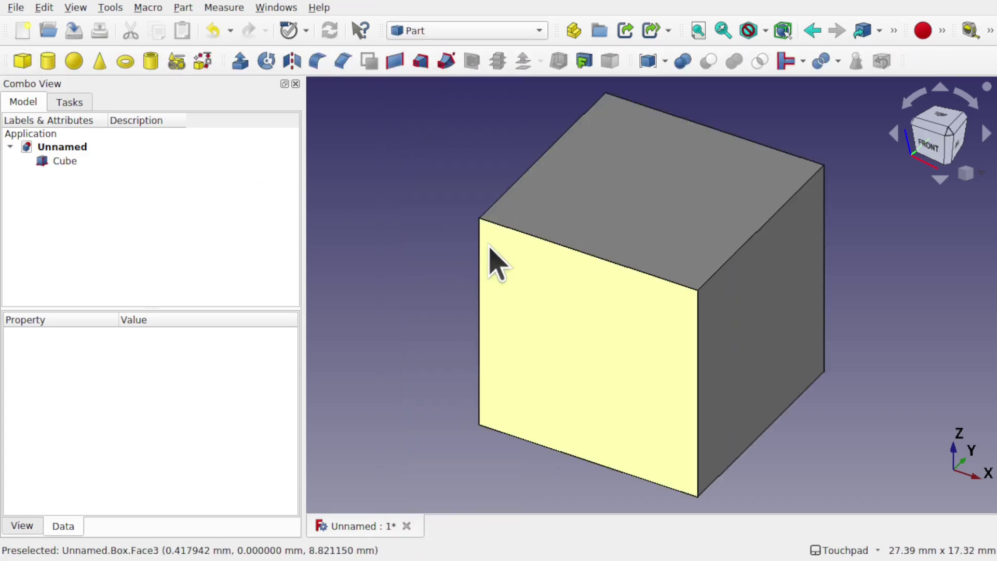
left_click(466, 35)
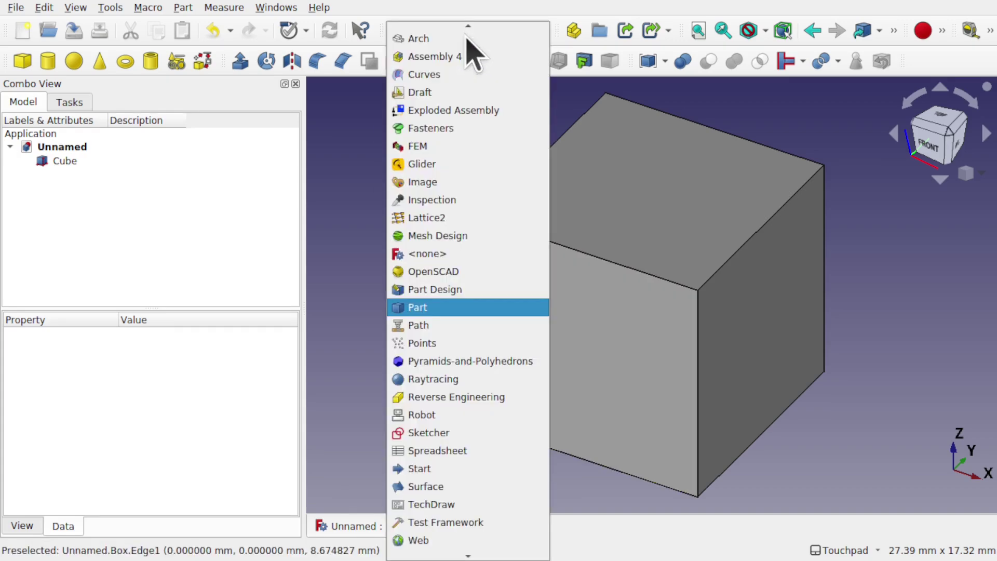
left_click(452, 218)
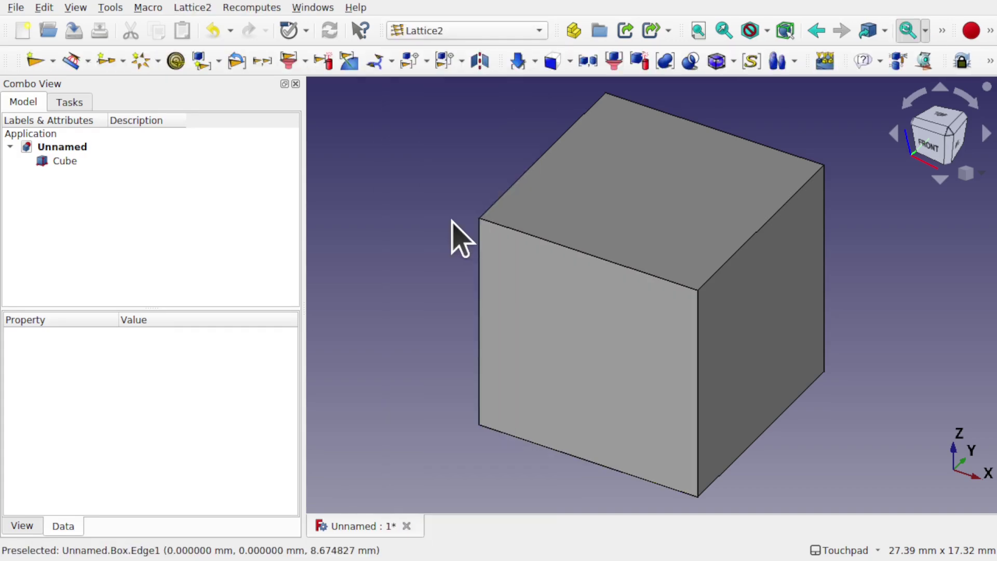
Build a Lattice2 ParaSeries feature from the selected Cube
left_click(45, 161)
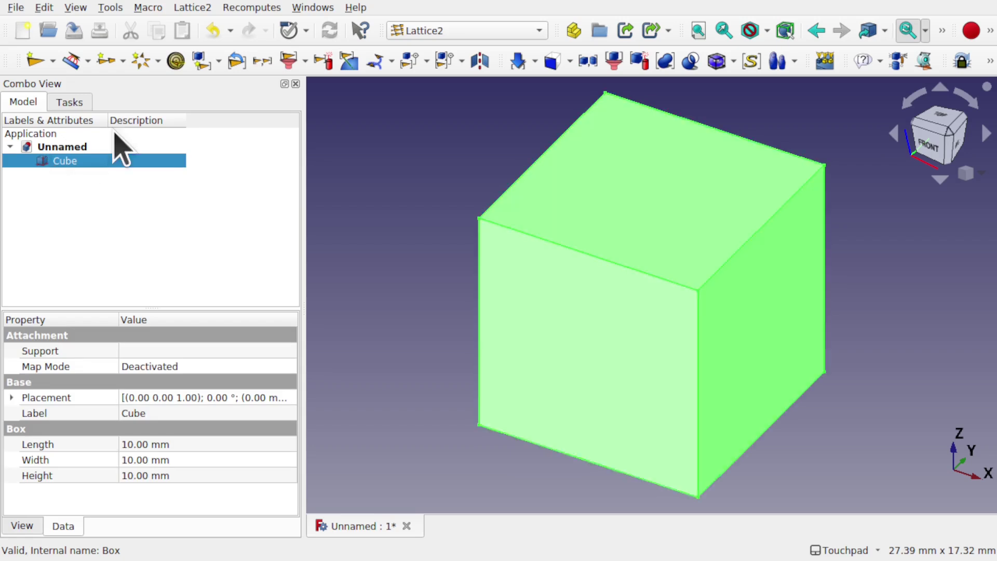
left_click(194, 7)
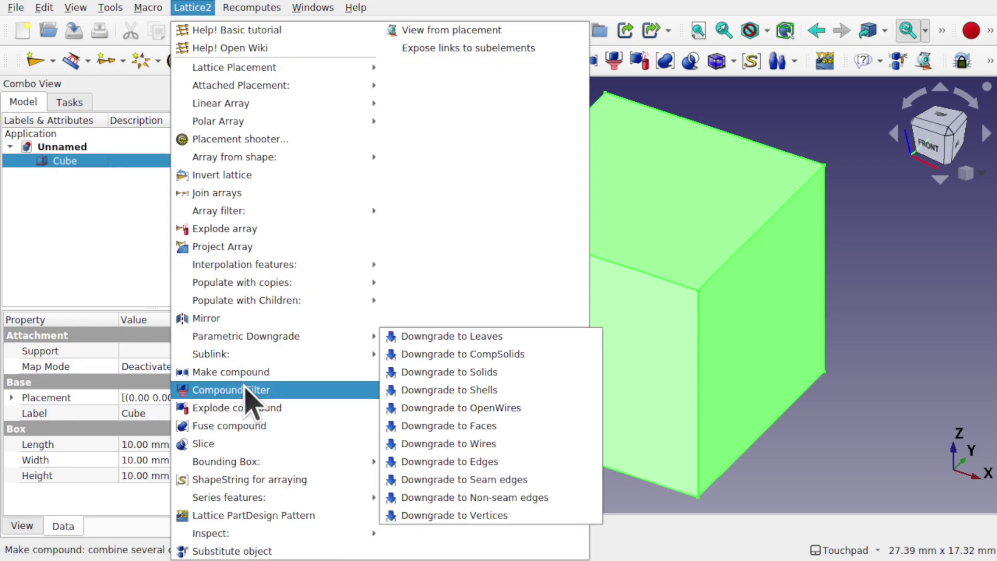
mouse_move(270, 497)
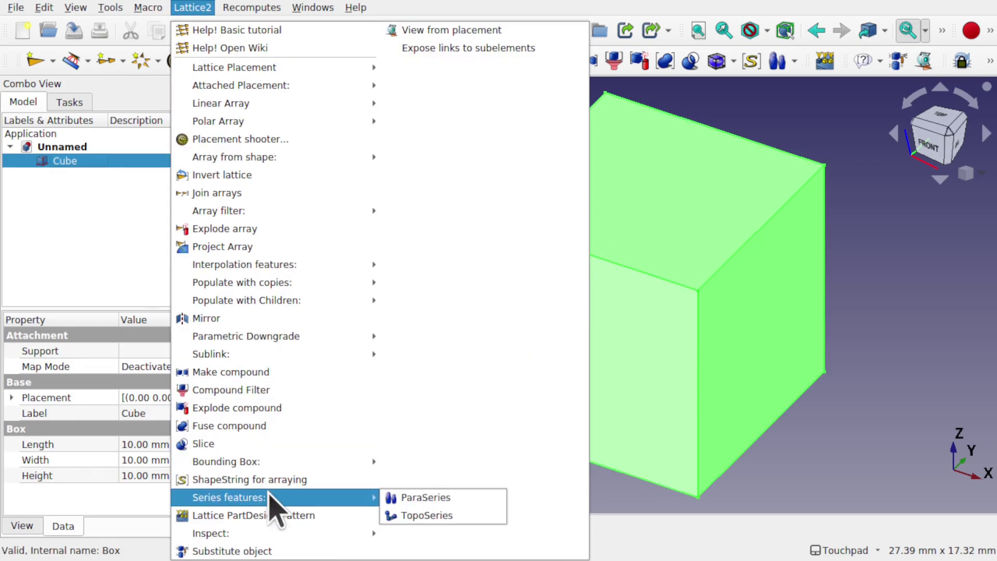
left_click(405, 497)
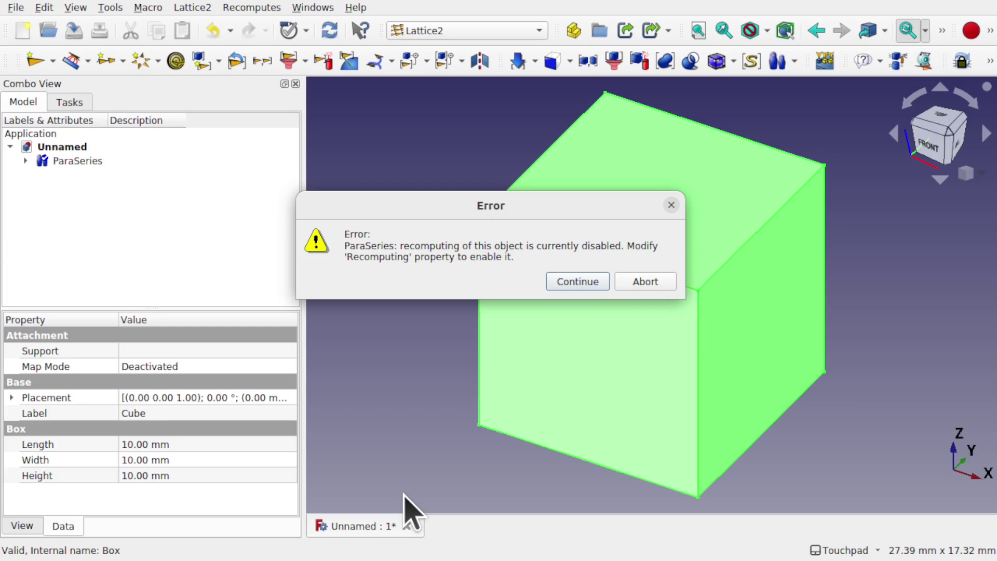
Dismiss the recompute-disabled error and review the ParaSeries and Cube properties
left_click(577, 281)
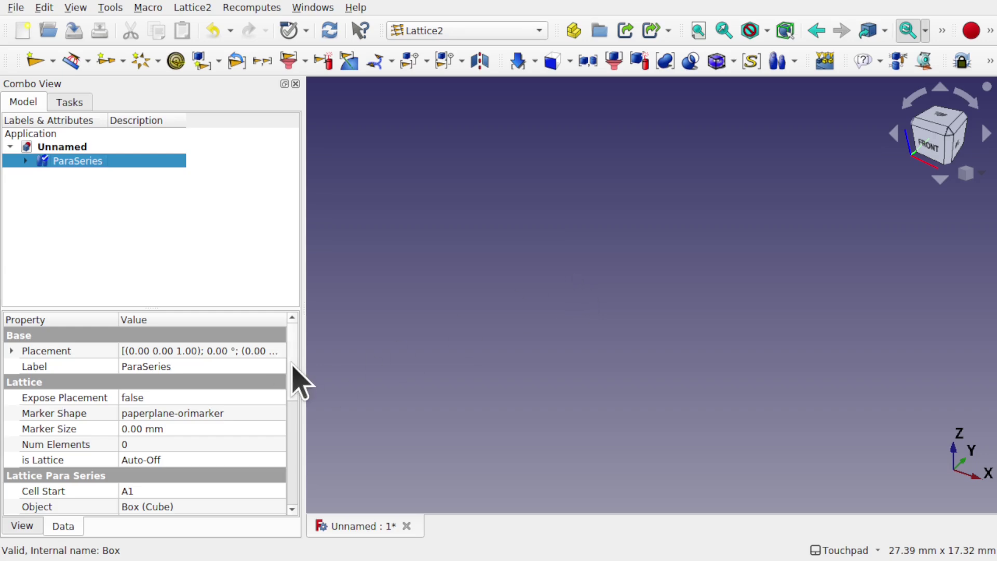
scroll(295, 394, "down", 2)
scroll(295, 410, "down", 2)
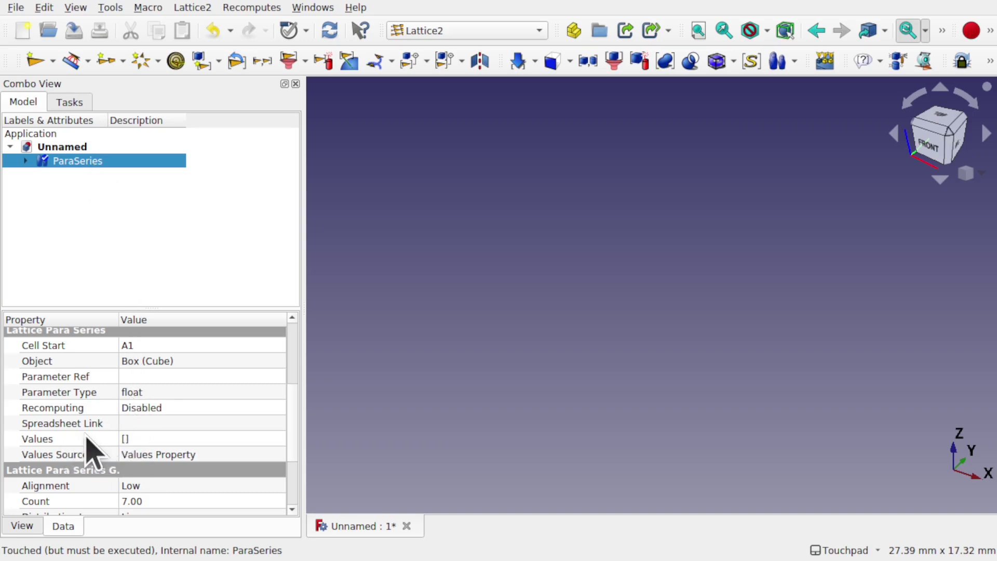
left_click(21, 162)
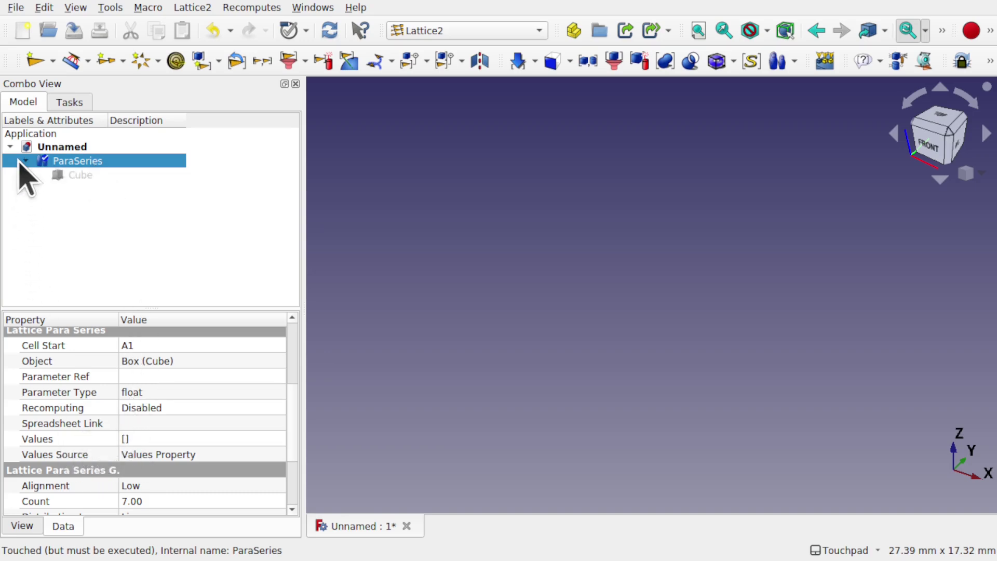
left_click(71, 177)
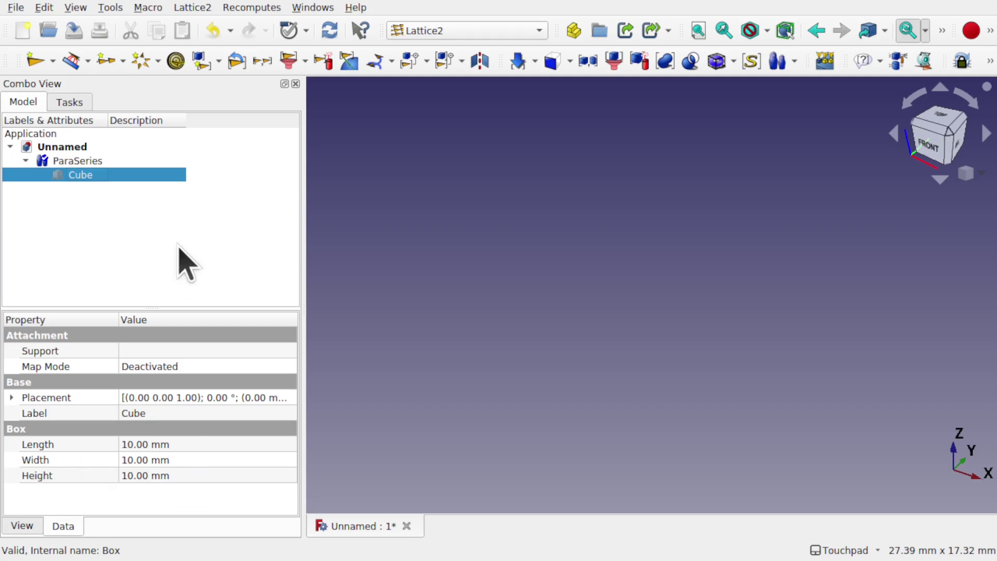
left_click(86, 163)
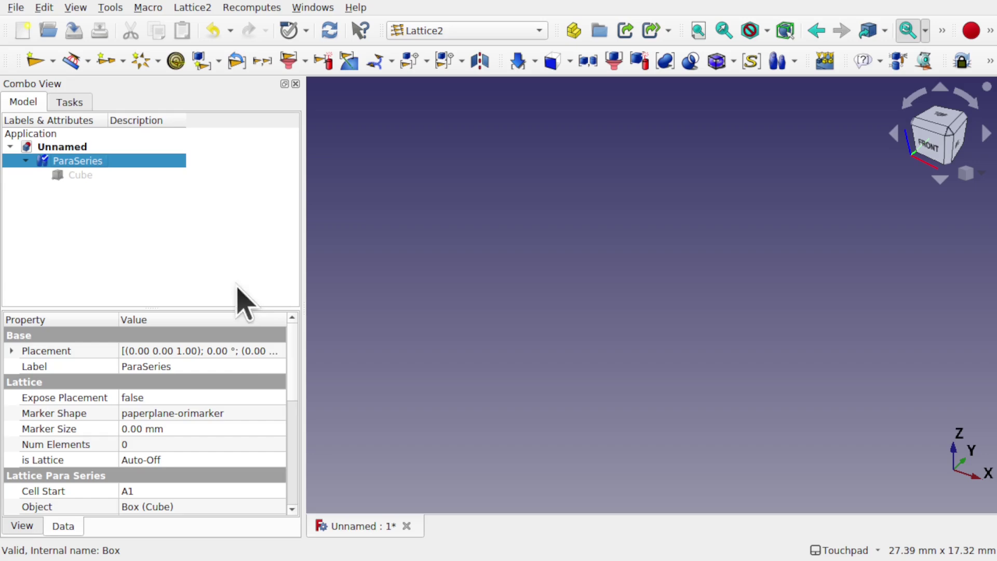
left_click_drag(295, 382, 296, 431)
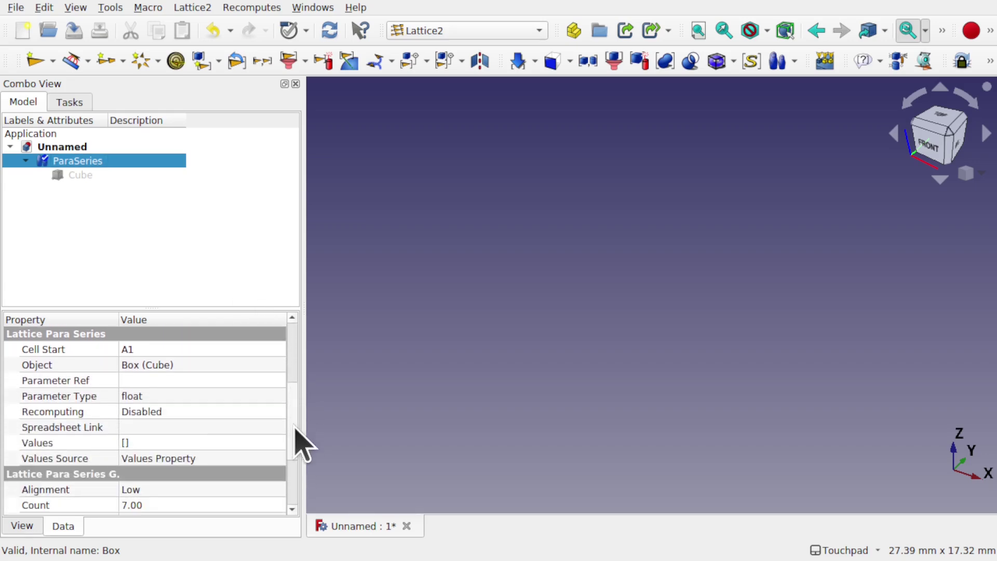
In the Values list editor, enter lines 1, 3, 4 and 5, completing the first as 1;23
left_click(247, 442)
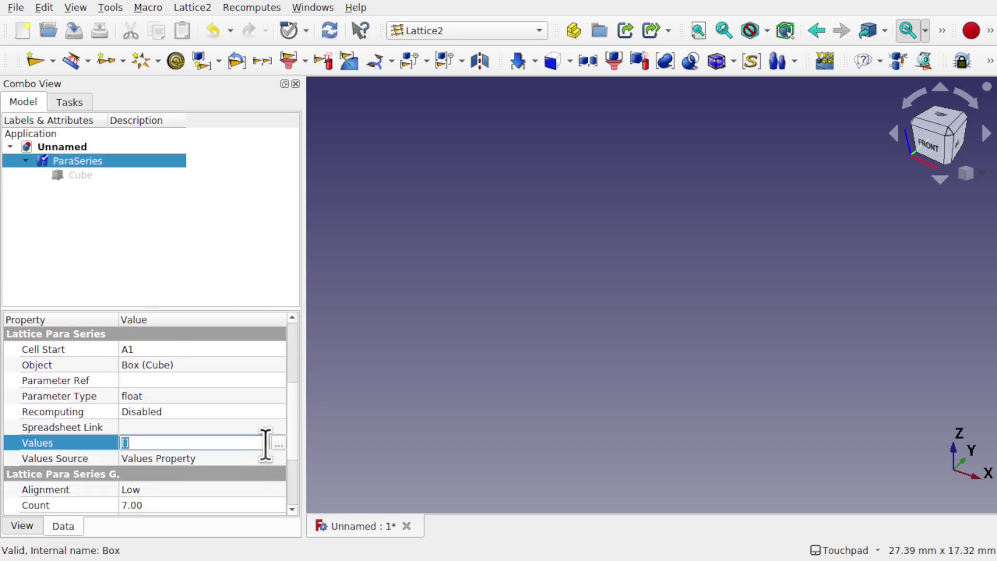
left_click(279, 444)
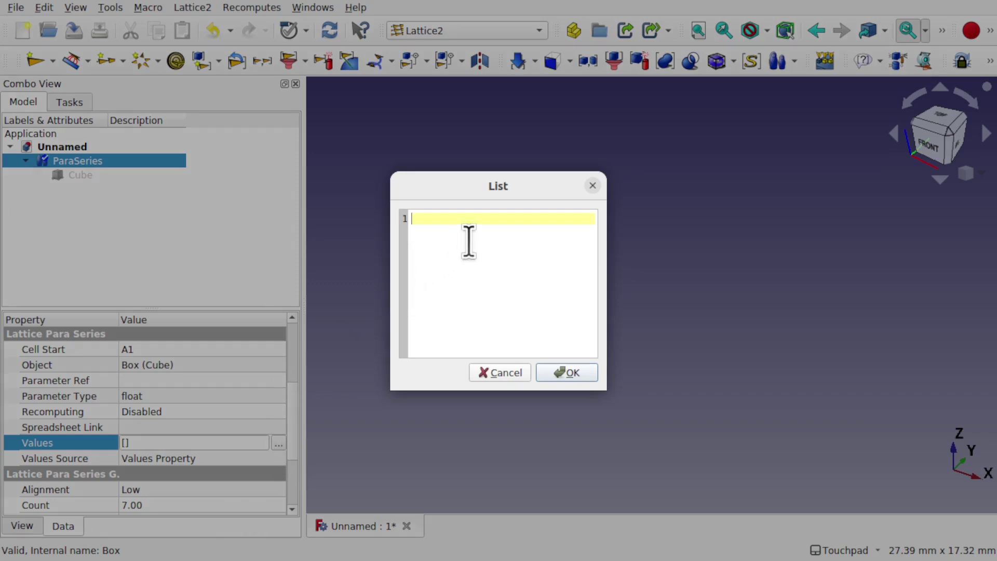
type("1")
key("Return")
type("3")
key("Return")
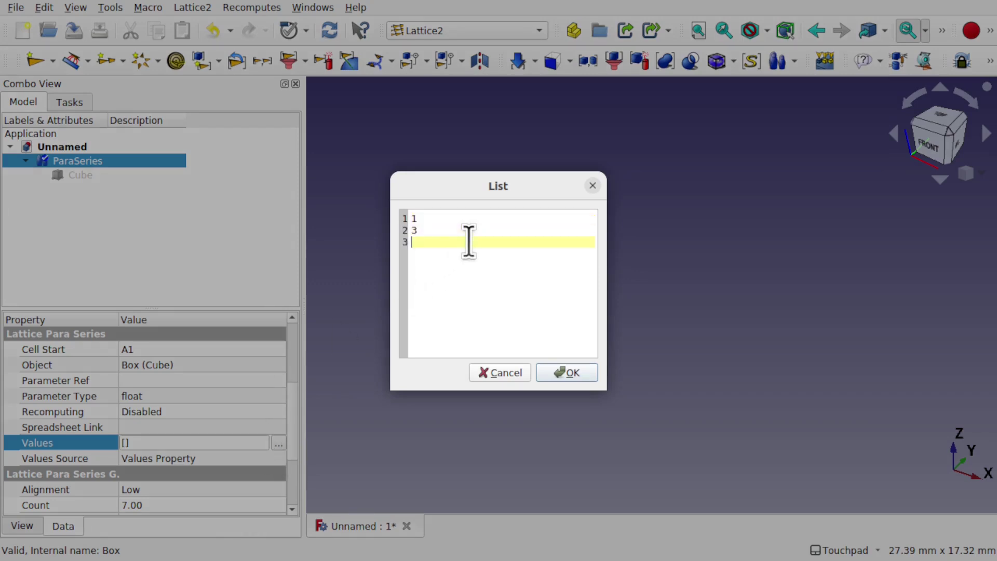
type("4")
key("Return")
type("5")
key("Up")
key("Up")
key("Up")
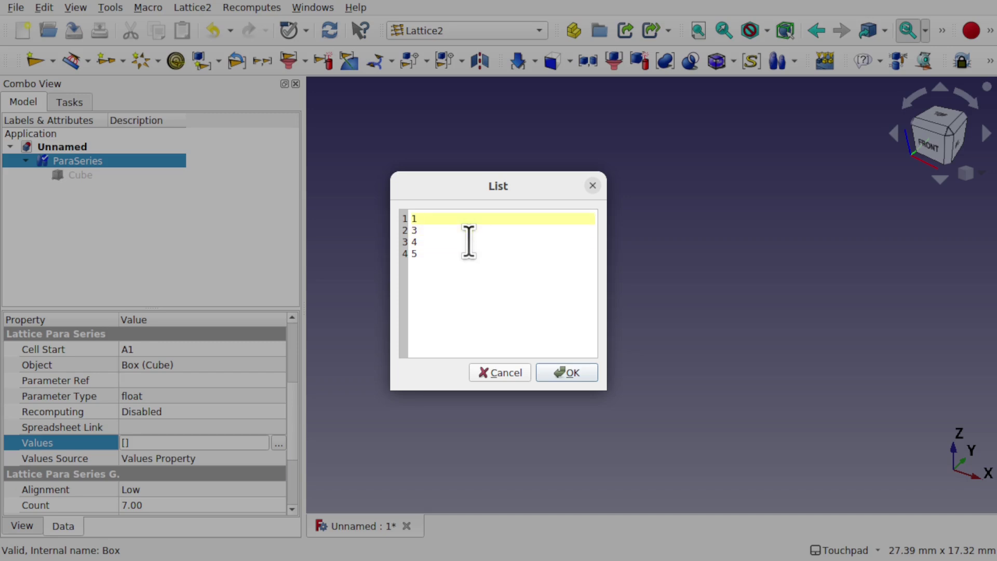
type(";23")
Complete the rows as 3;1, 4;100 and 5;8, replacing the comma on row 3
left_click(452, 240)
left_click(437, 229)
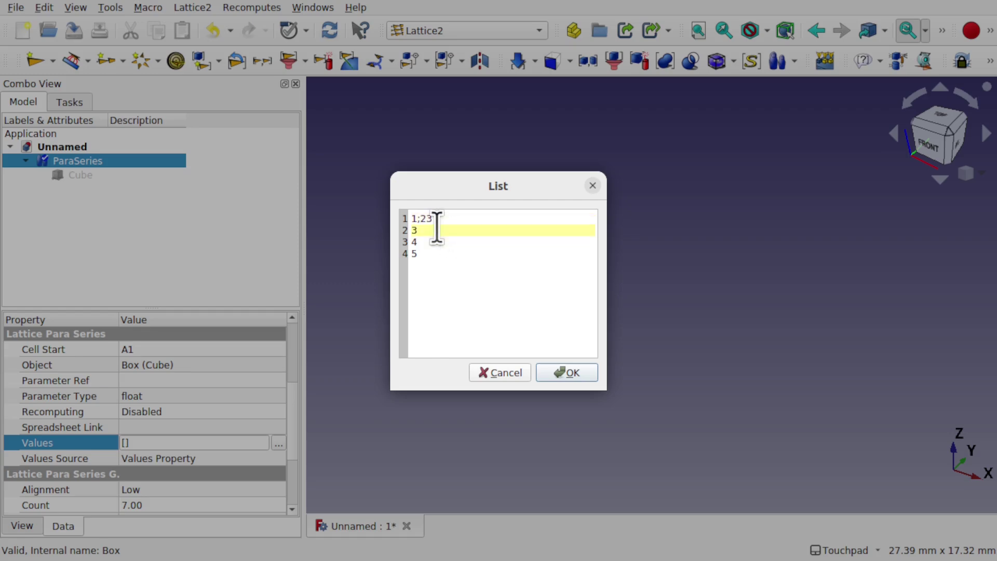
type(";1")
left_click(440, 244)
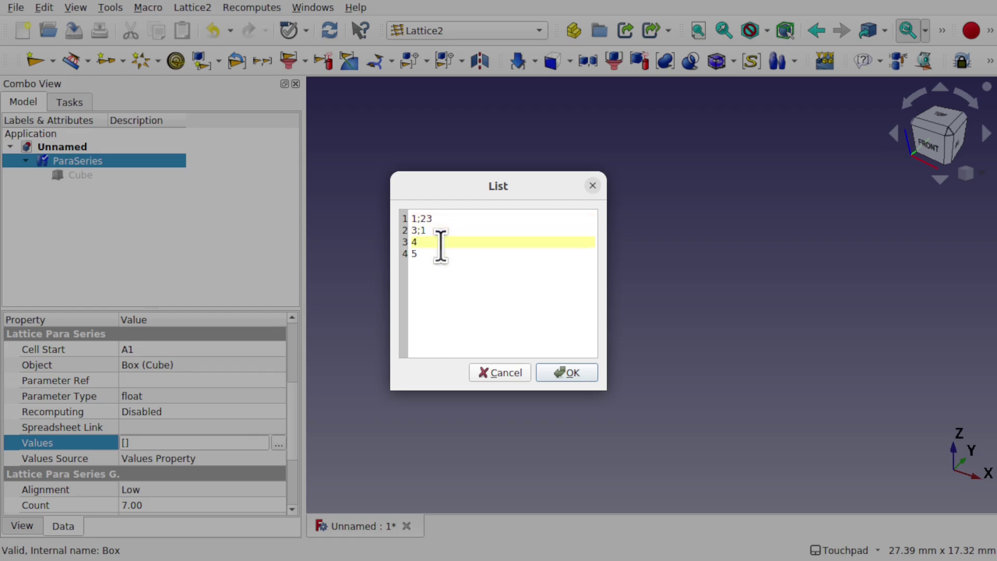
type(",100")
left_click(431, 254)
type(";")
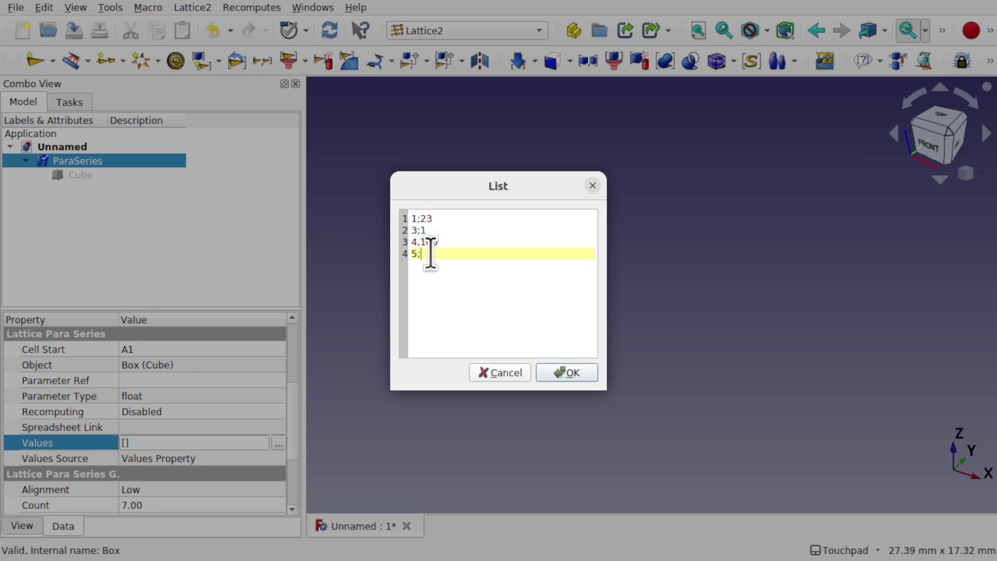
type("8")
left_click(417, 242)
key("BackSpace")
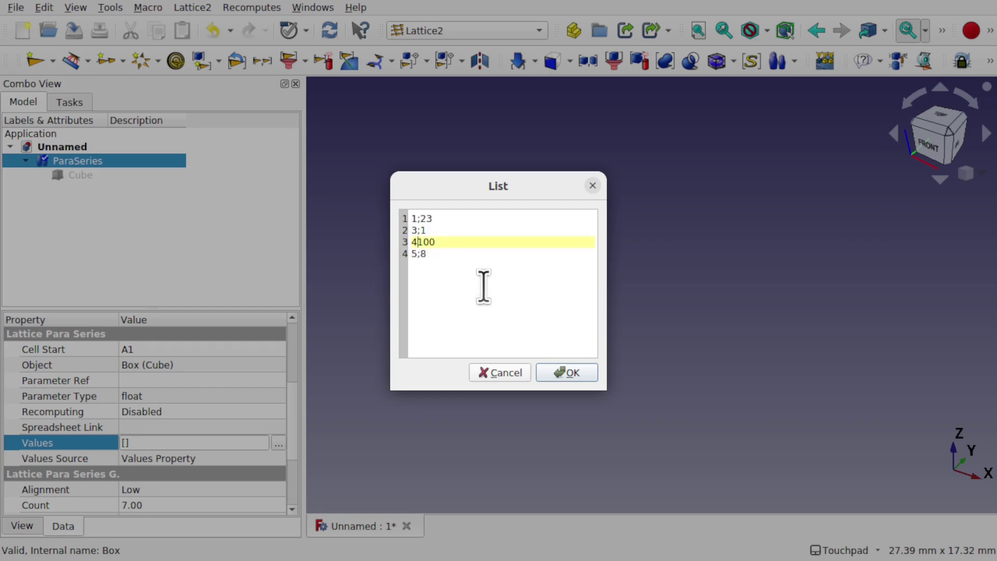
type(";")
left_click(468, 254)
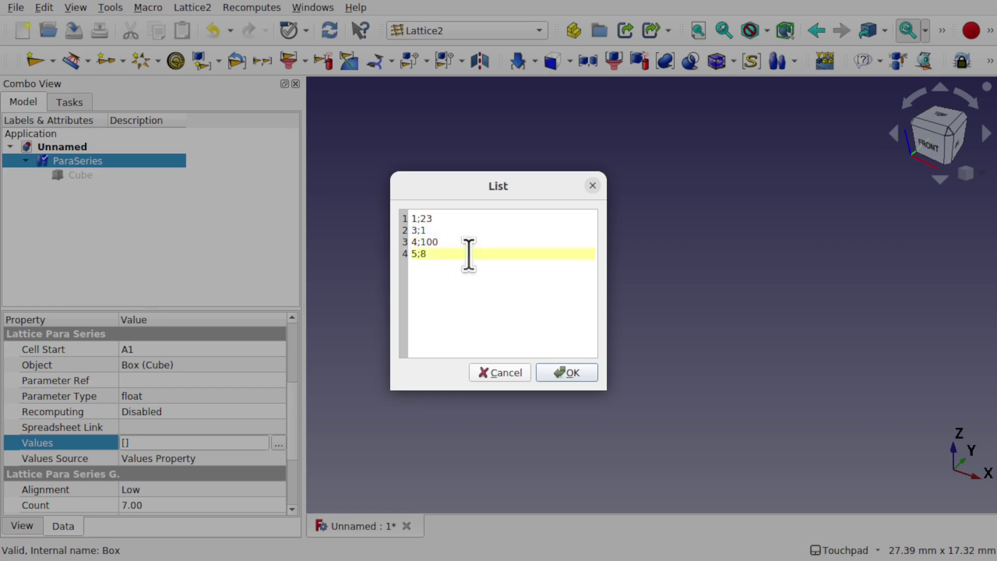
left_click(445, 218)
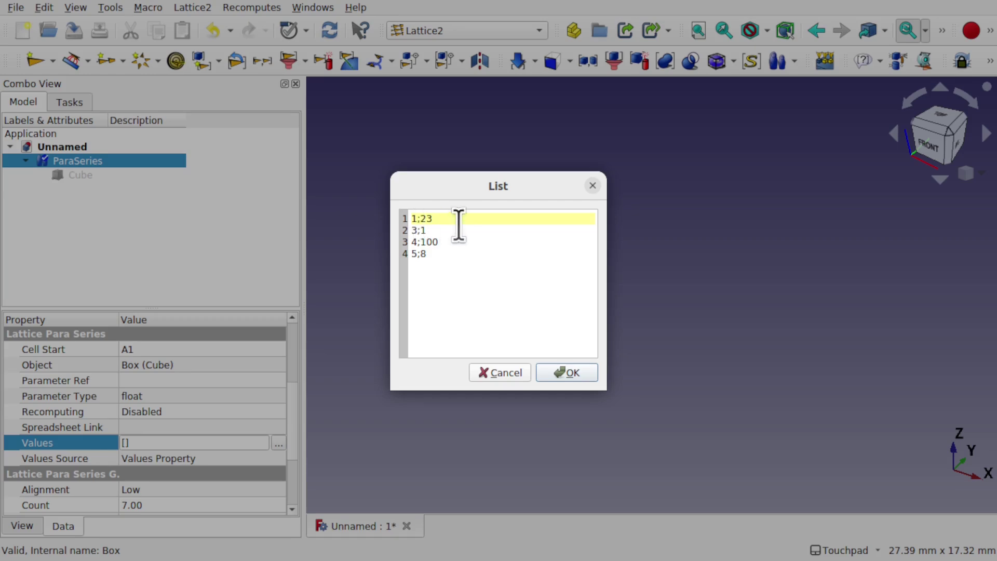
Confirm the value list and set the parameter references to Box.Length;Box.Height
left_click(559, 369)
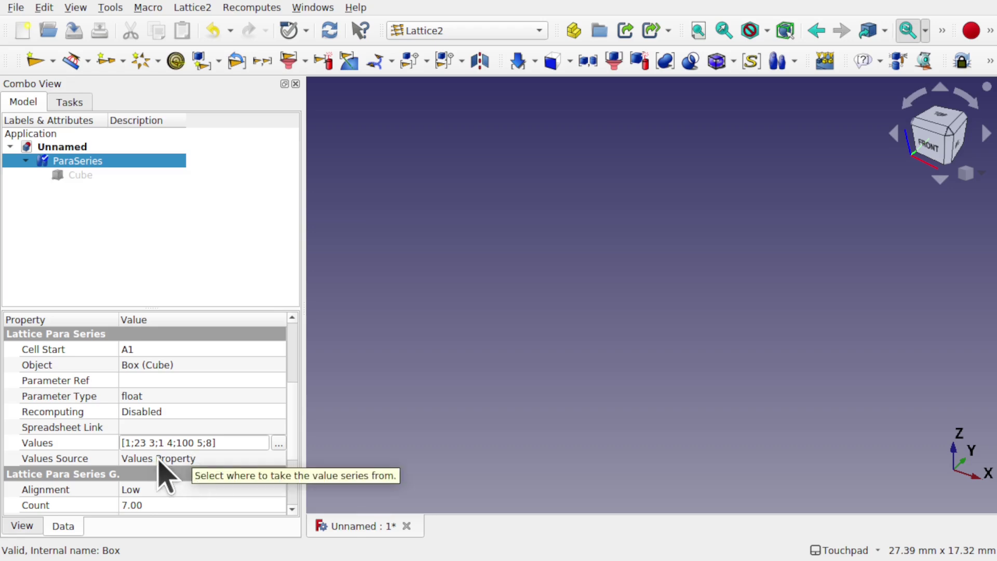
left_click(186, 380)
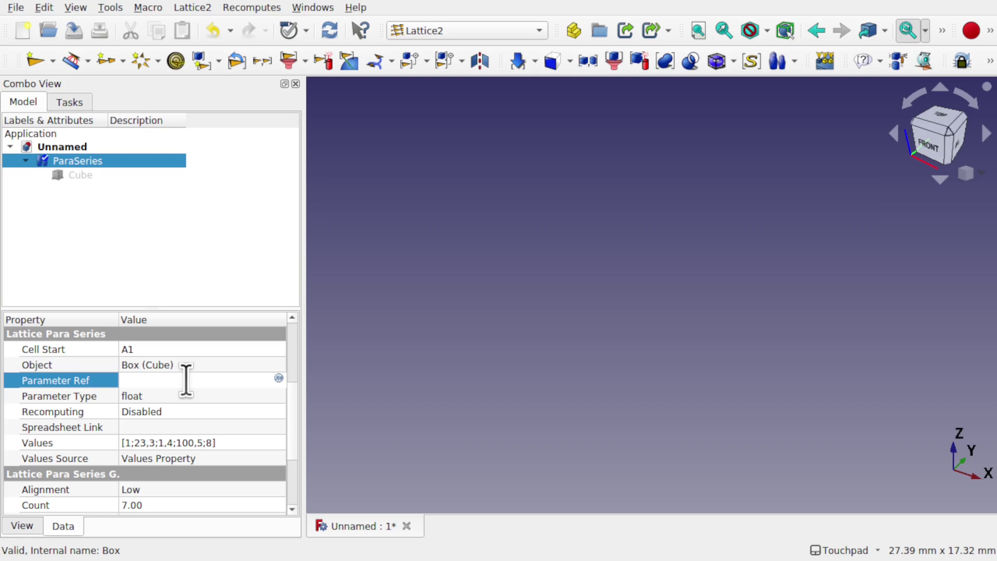
type("Bo")
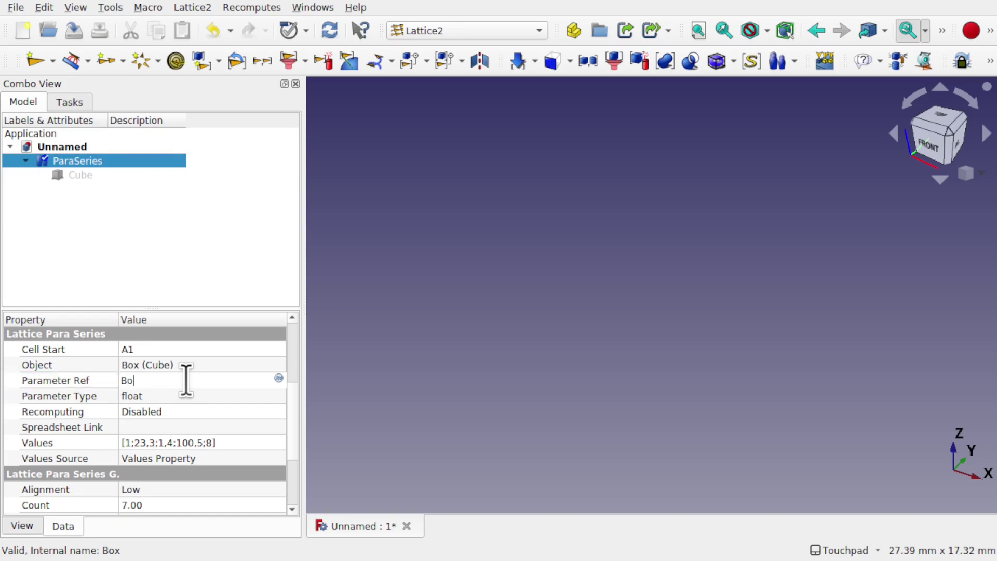
type("x.Length;Box.Height")
left_click(206, 395)
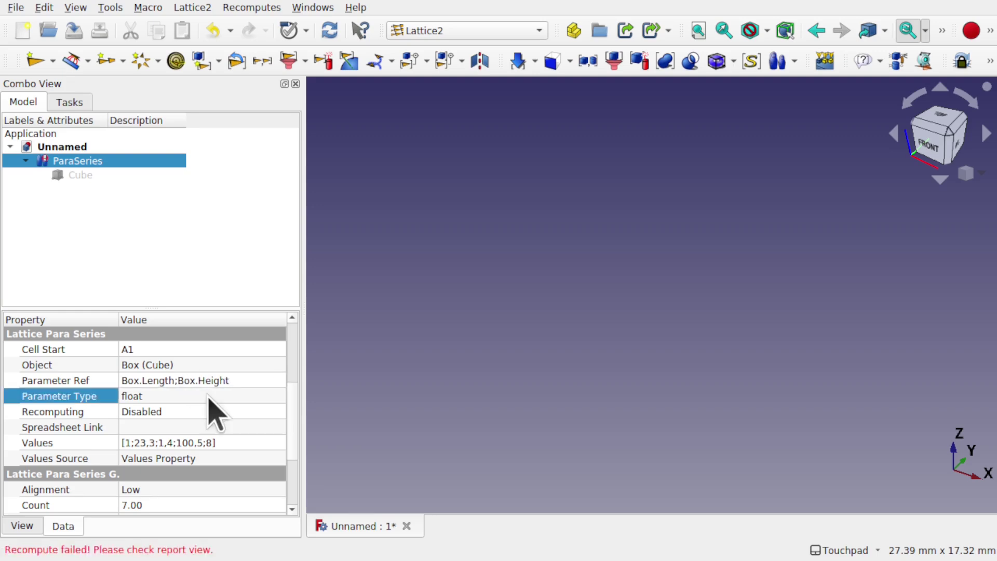
Set ParaSeries Recomputing to Enabled and orbit the view to inspect the generated boxes
left_click(166, 412)
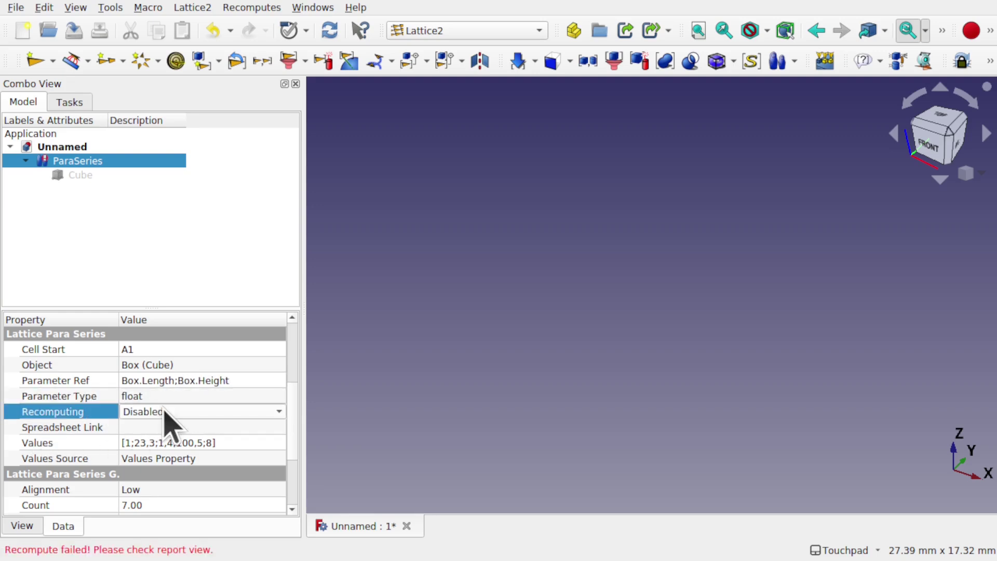
left_click(168, 412)
left_click(193, 449)
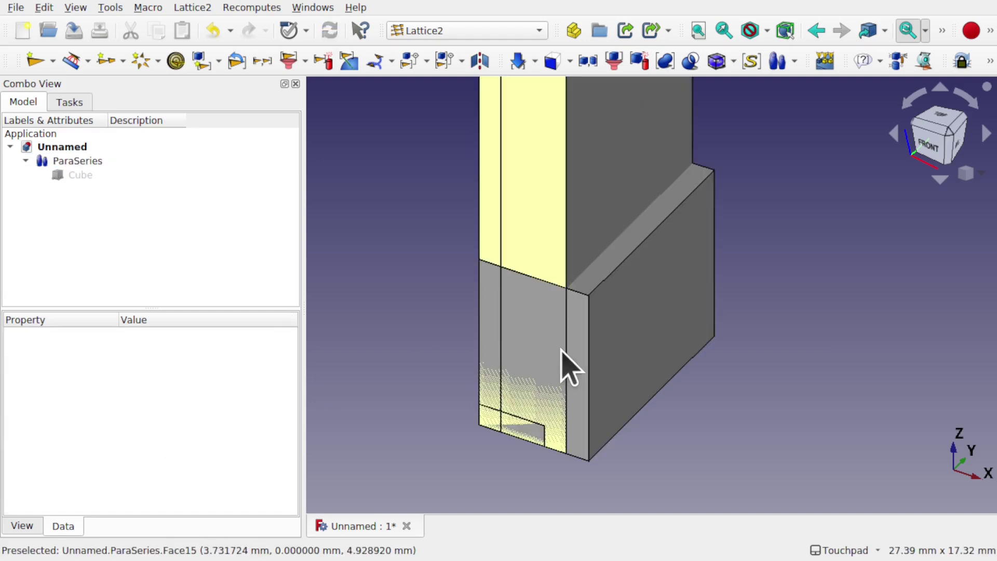
scroll(566, 367, "down", 5)
middle_click_drag(562, 351, 584, 347)
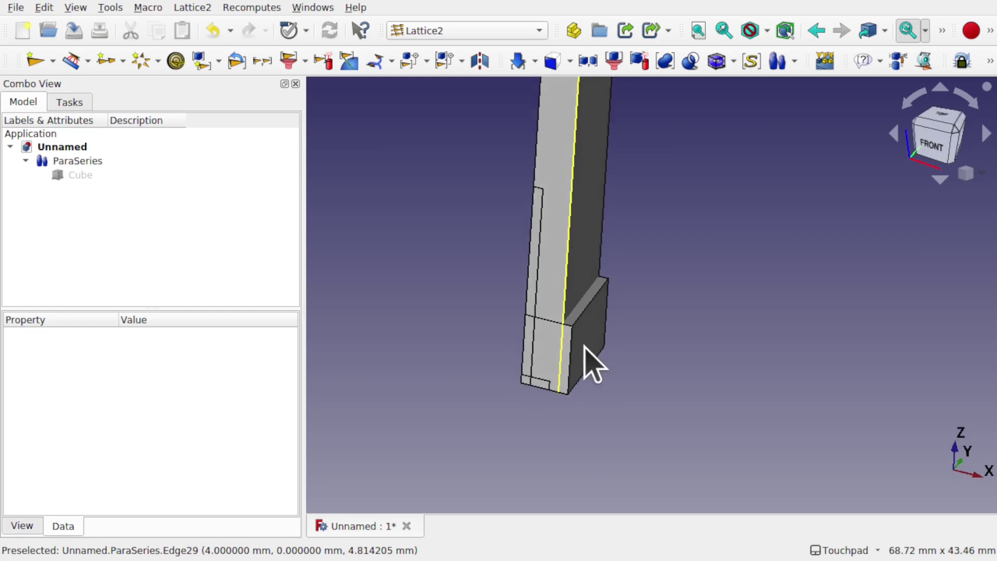
left_click(88, 161)
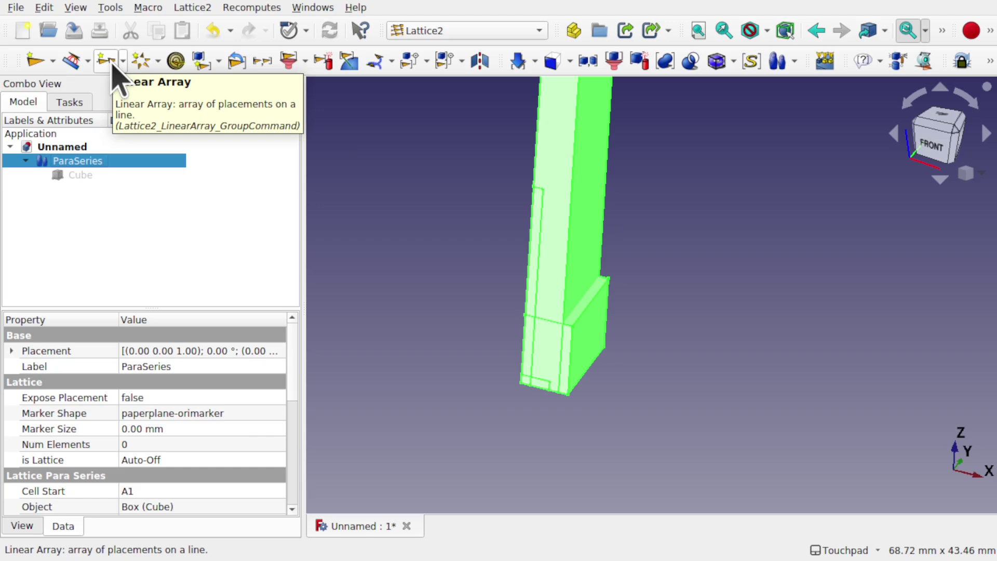
Add a new spreadsheet to the document from the Spreadsheet workbench
left_click(436, 30)
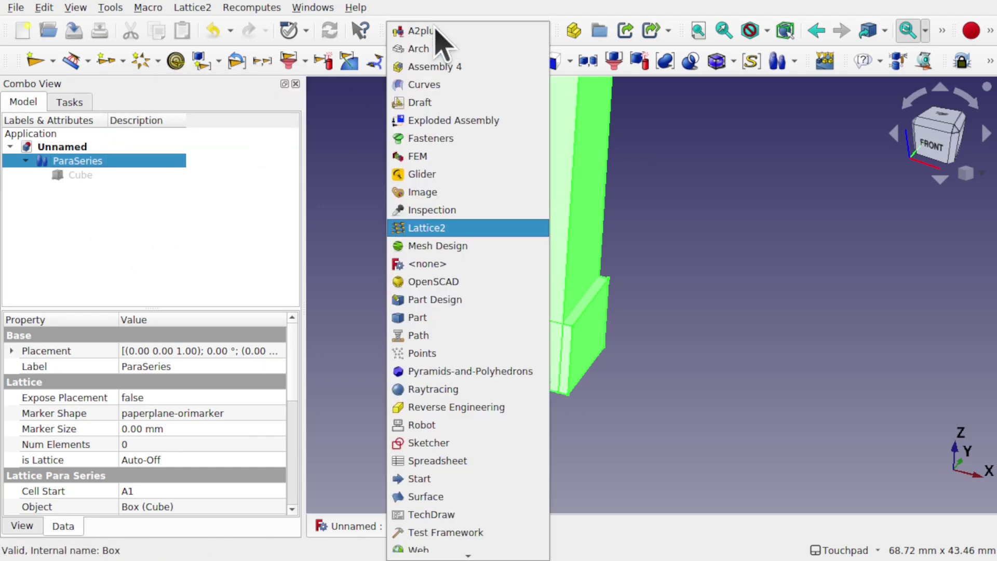
left_click(470, 461)
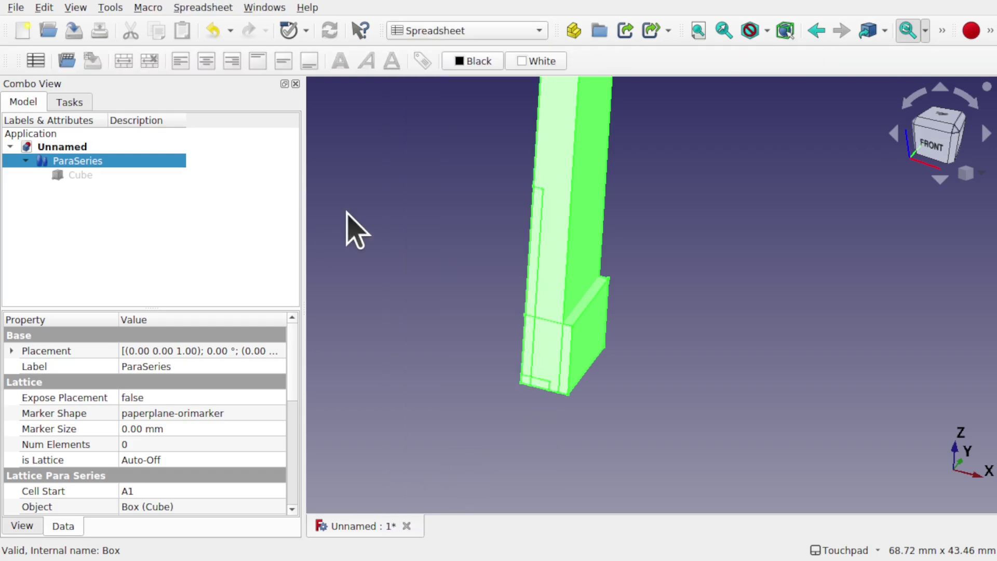
left_click(35, 60)
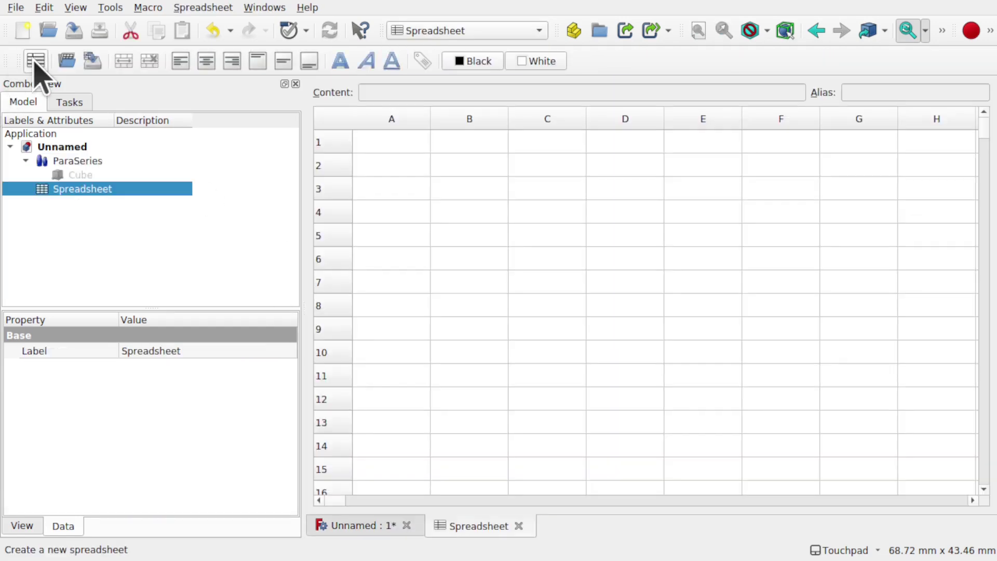
Enter 10;23 in cell A1 and 11;22 in cell A2
left_click(402, 141)
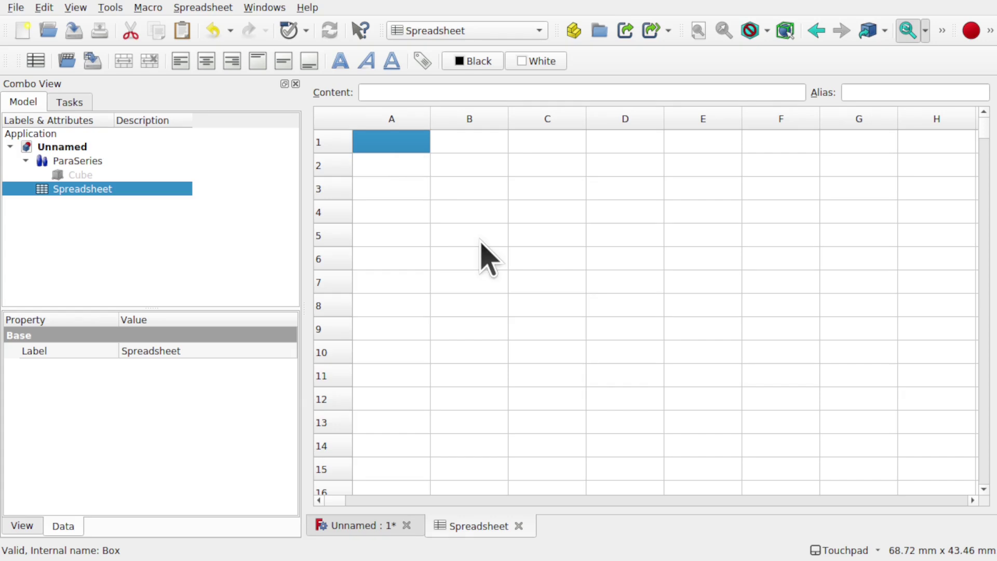
type("10;")
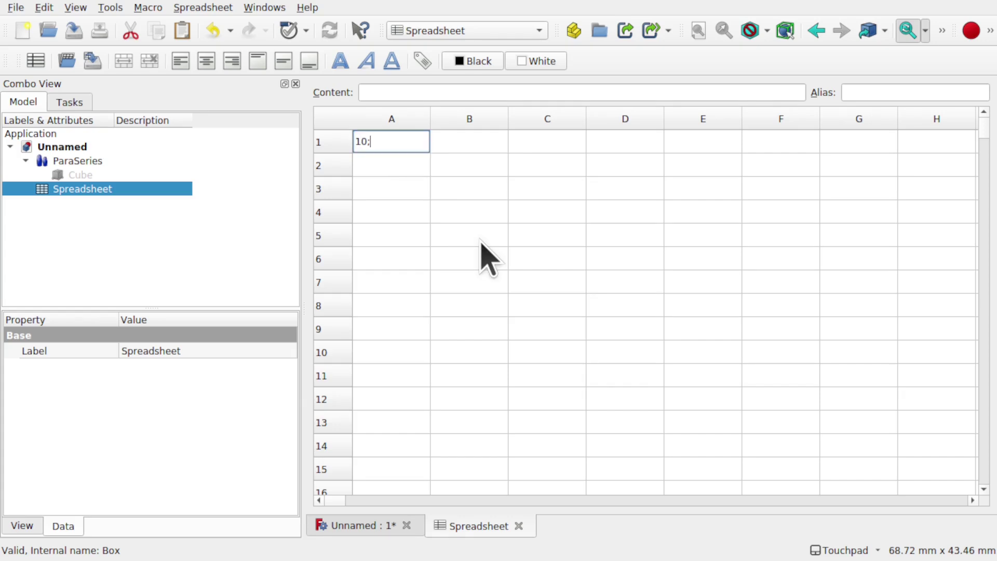
type("23")
left_click(378, 167)
type("11;22")
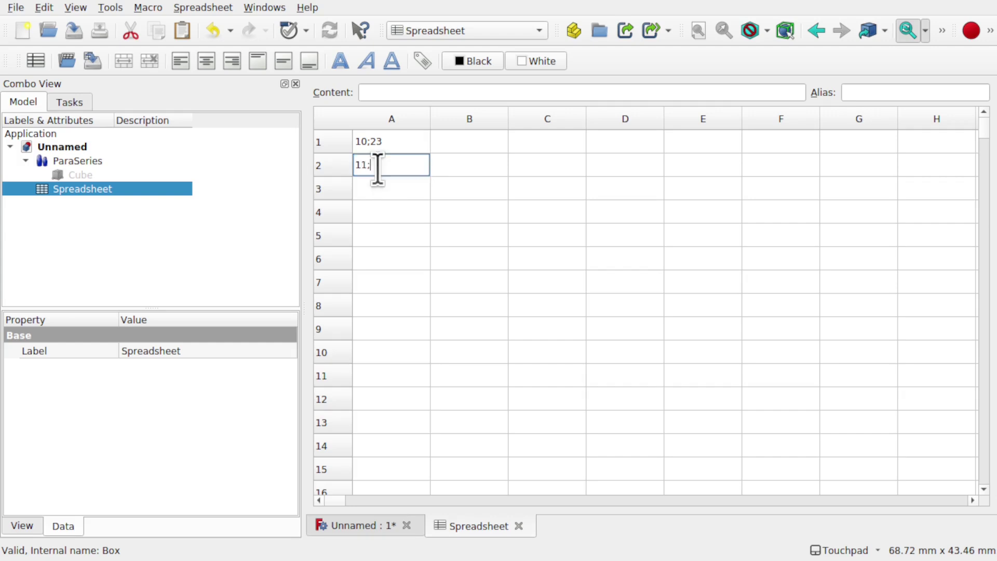
left_click(398, 190)
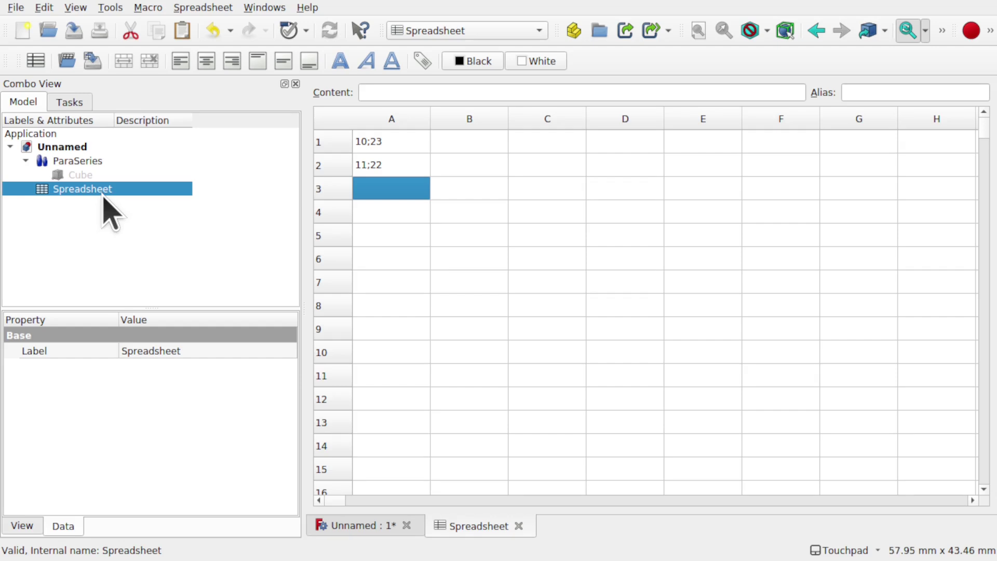
Set ParaSeries Recomputing to Recompute Once, then back to Enabled
left_click(83, 161)
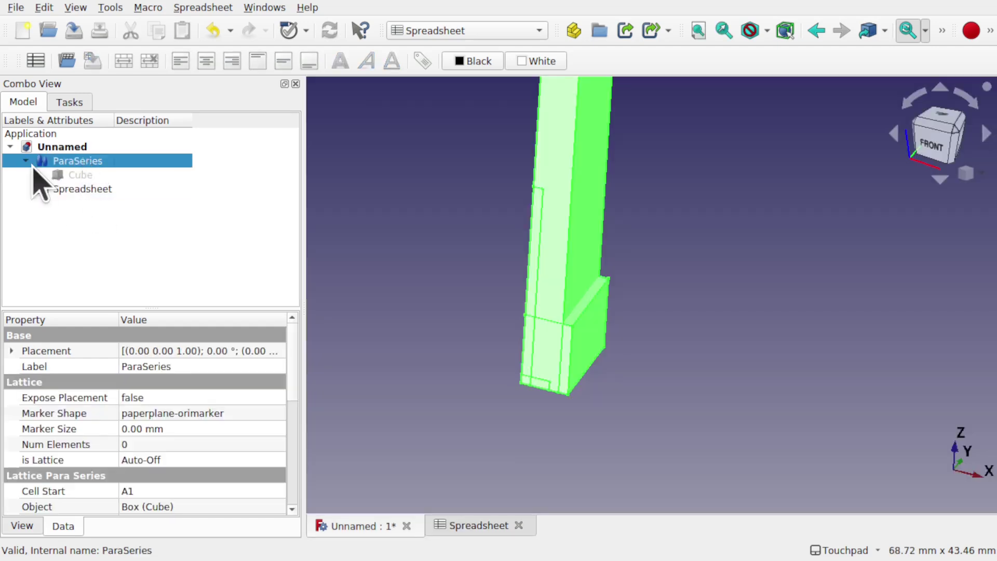
scroll(296, 410, "down", 5)
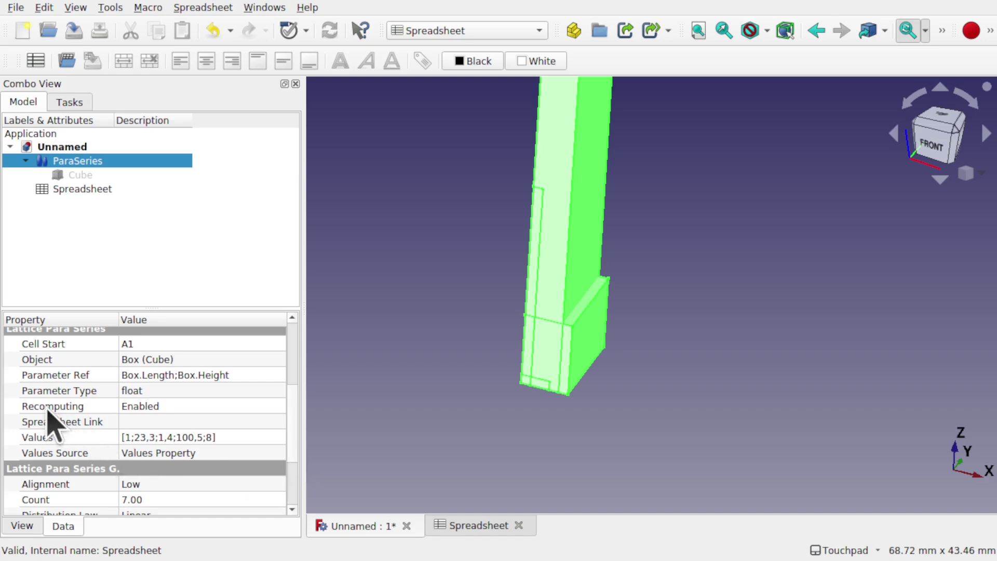
left_click(176, 406)
left_click(176, 406)
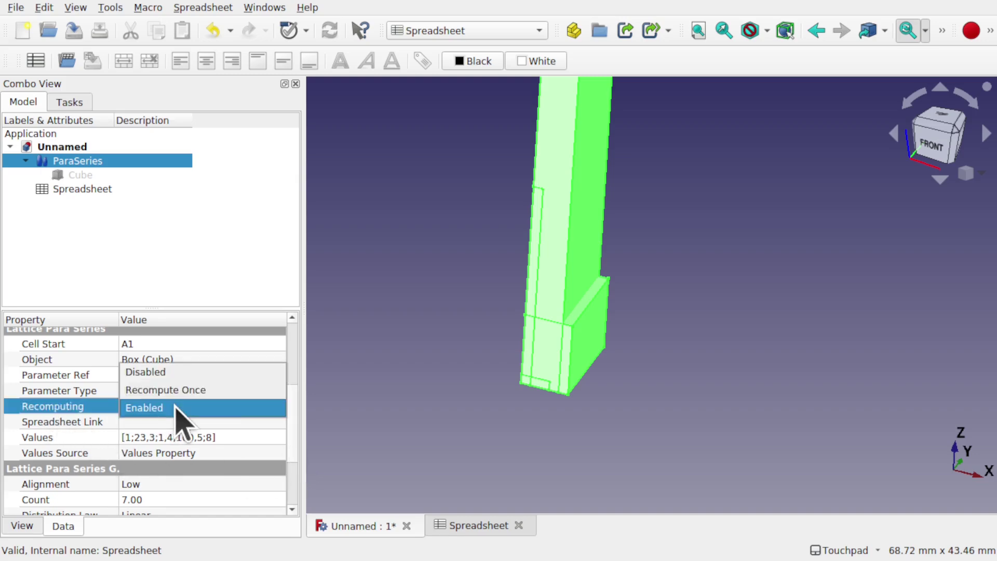
left_click(202, 390)
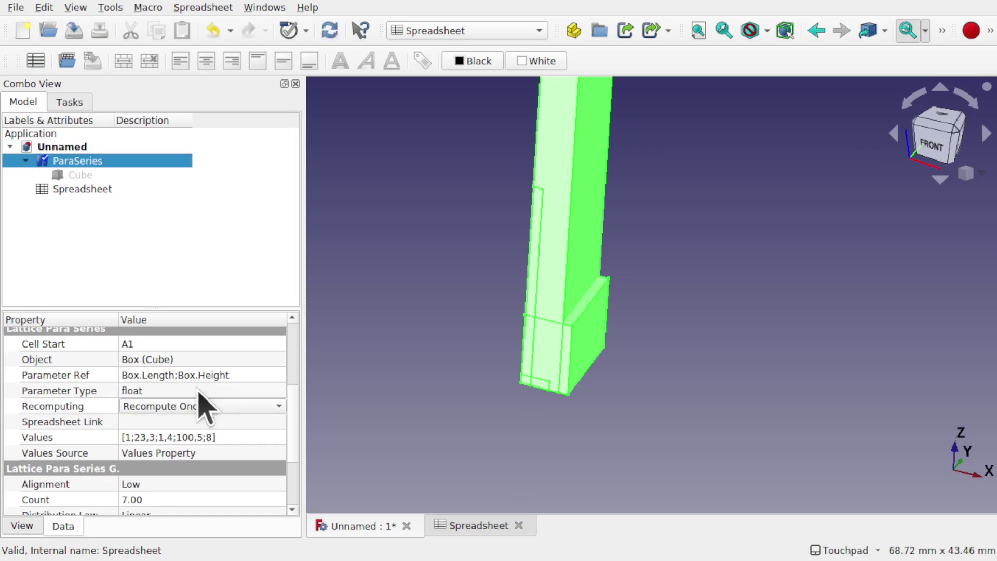
left_click(177, 410)
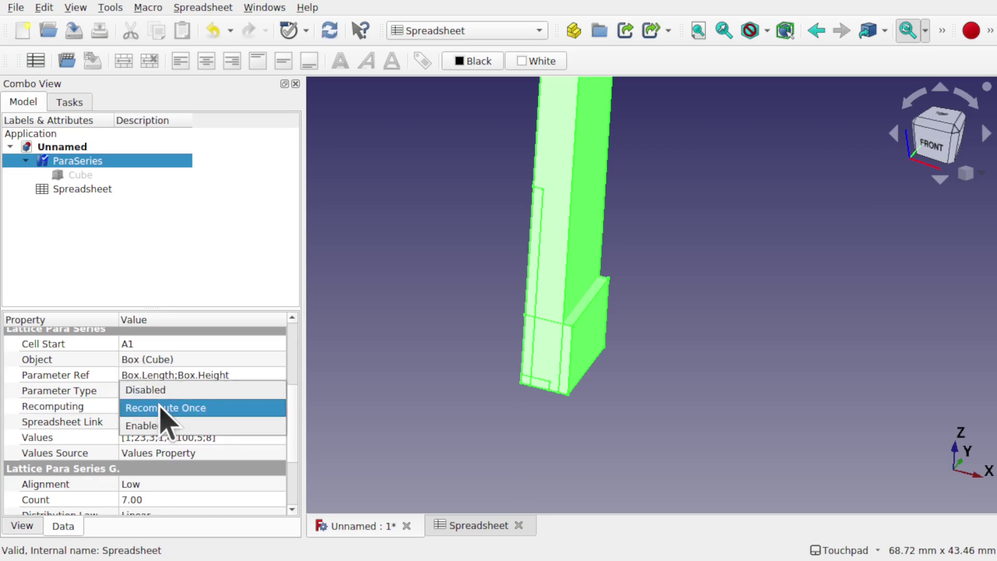
left_click(161, 426)
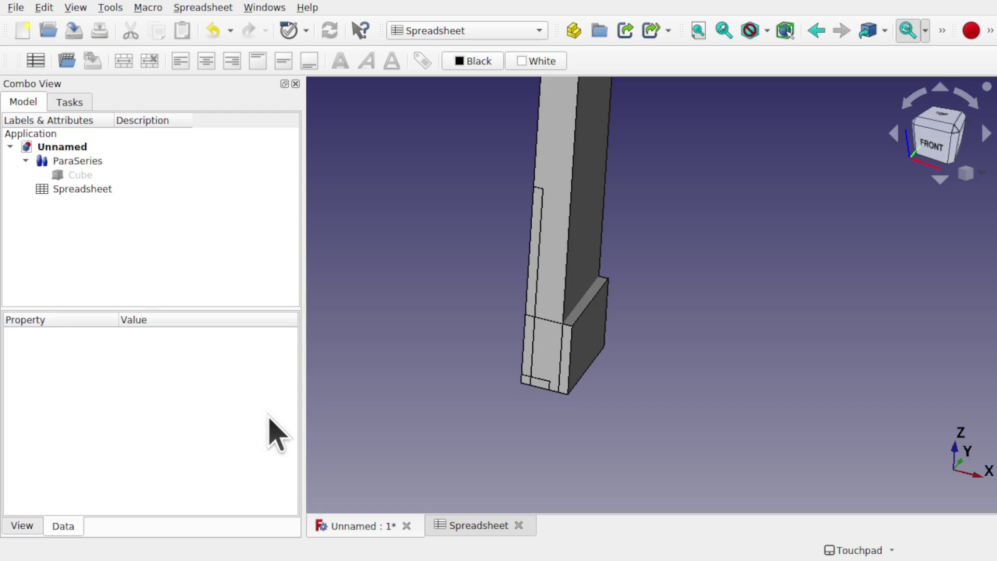
Change the ParaSeries Count value and confirm it
left_click(78, 162)
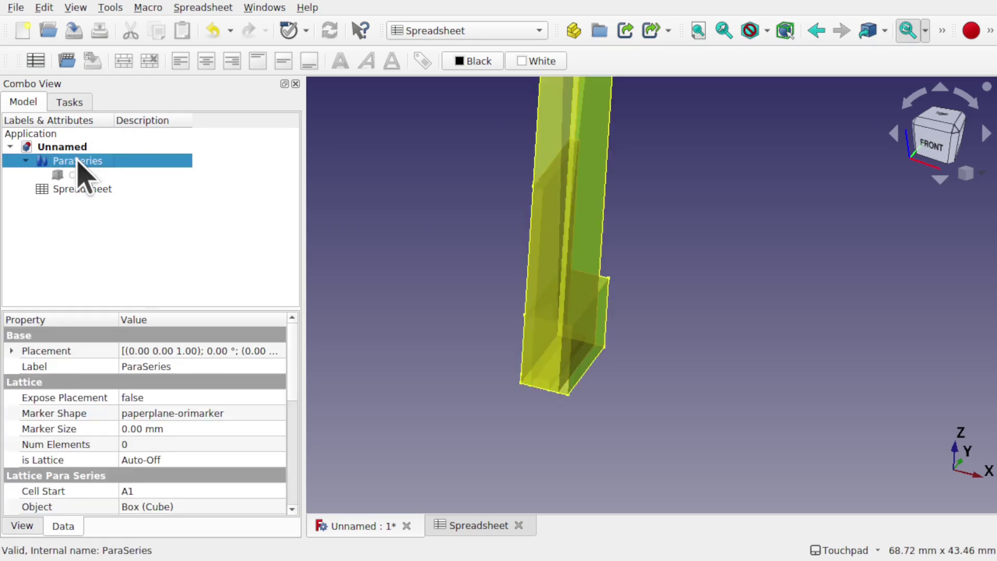
left_click_drag(296, 403, 296, 477)
left_click(189, 450)
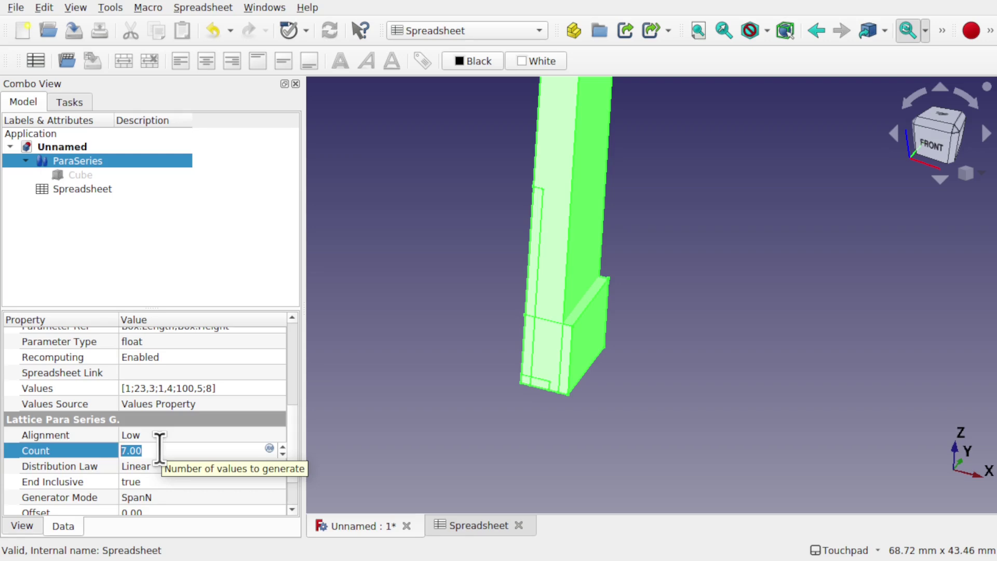
type("8")
key("Return")
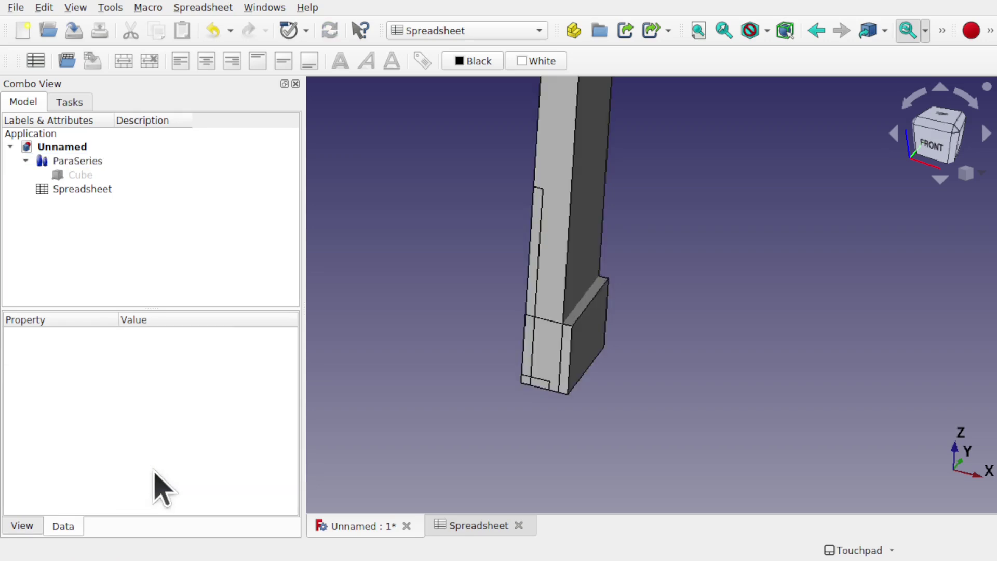
Check the document properties, then set ParaSeries Recomputing to Recompute Once and deselect it
left_click(83, 149)
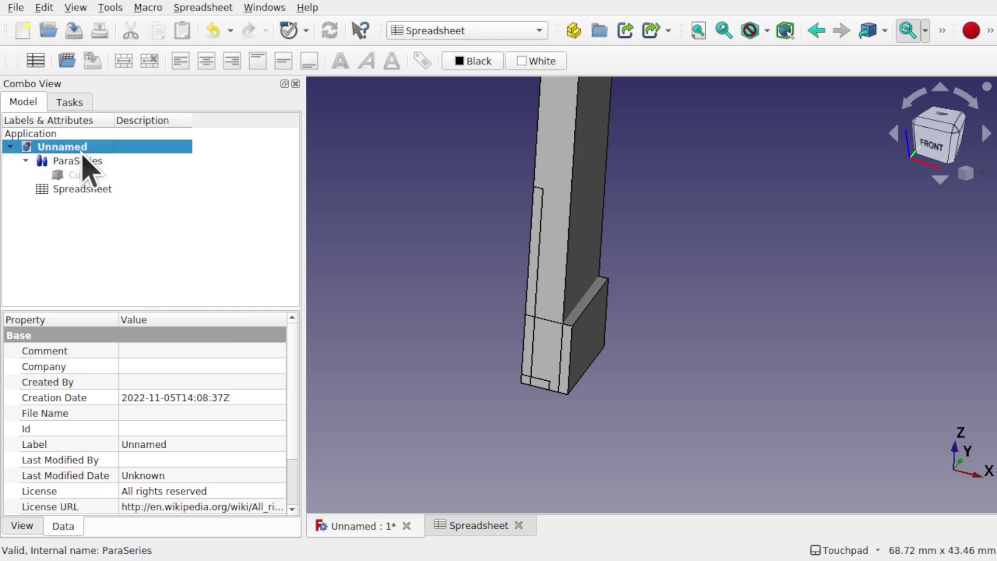
scroll(296, 445, "down", 2)
scroll(300, 467, "up", 2)
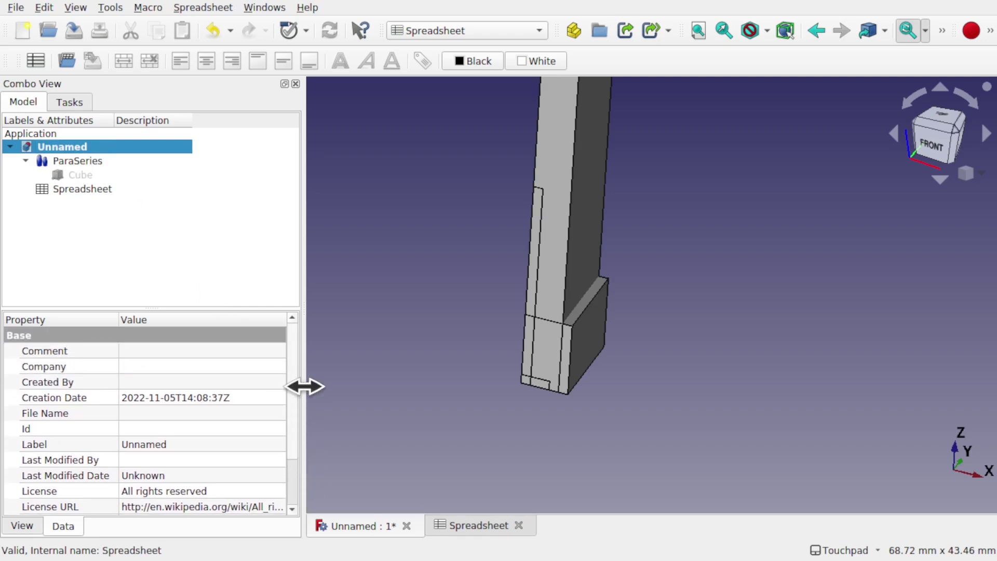
left_click(83, 161)
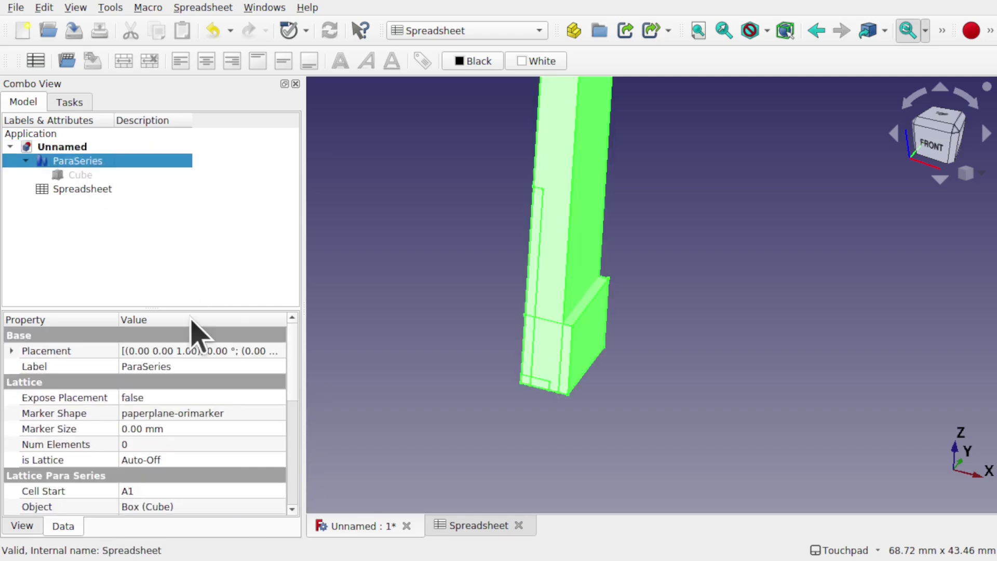
scroll(298, 444, "down", 3)
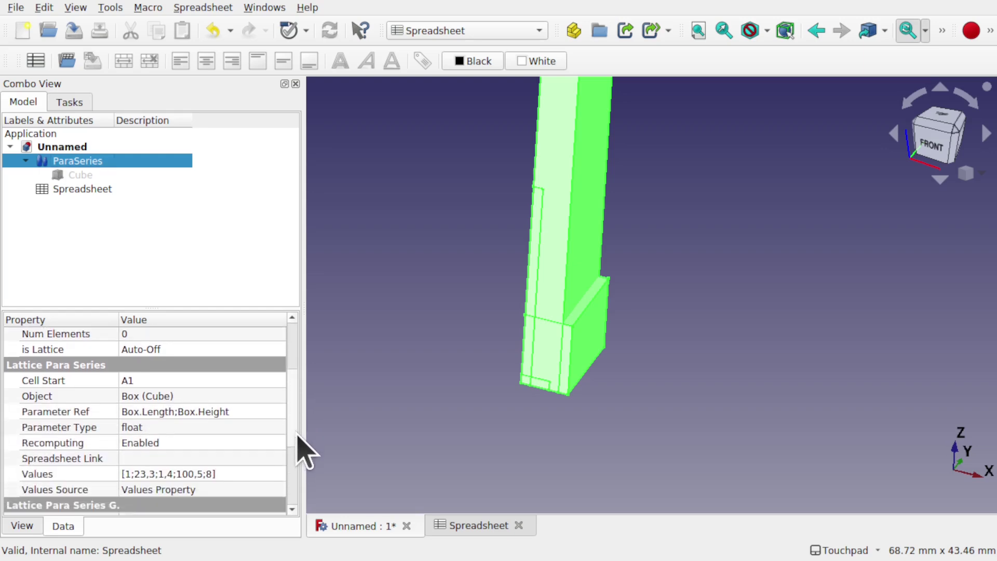
left_click(179, 418)
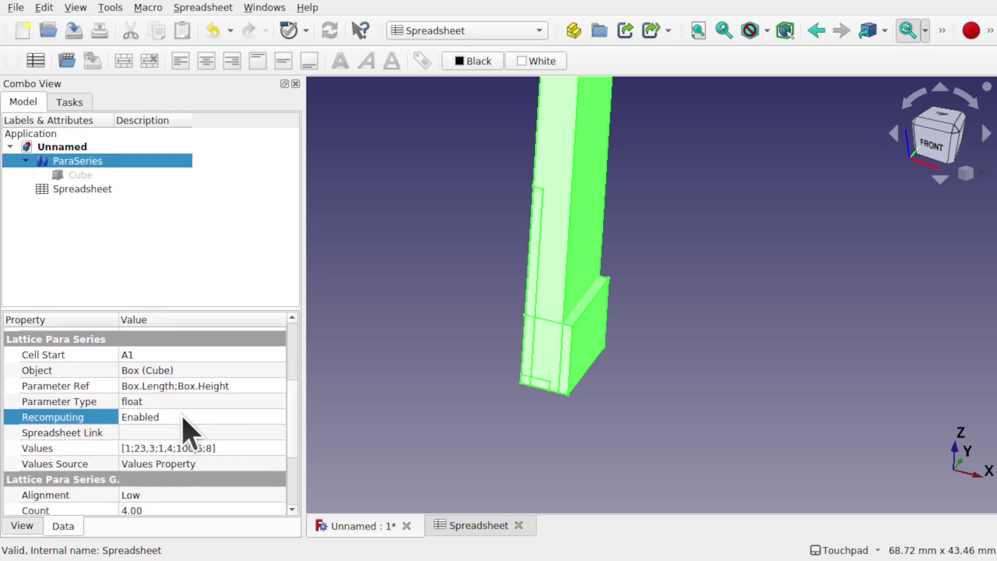
left_click(183, 418)
left_click(192, 400)
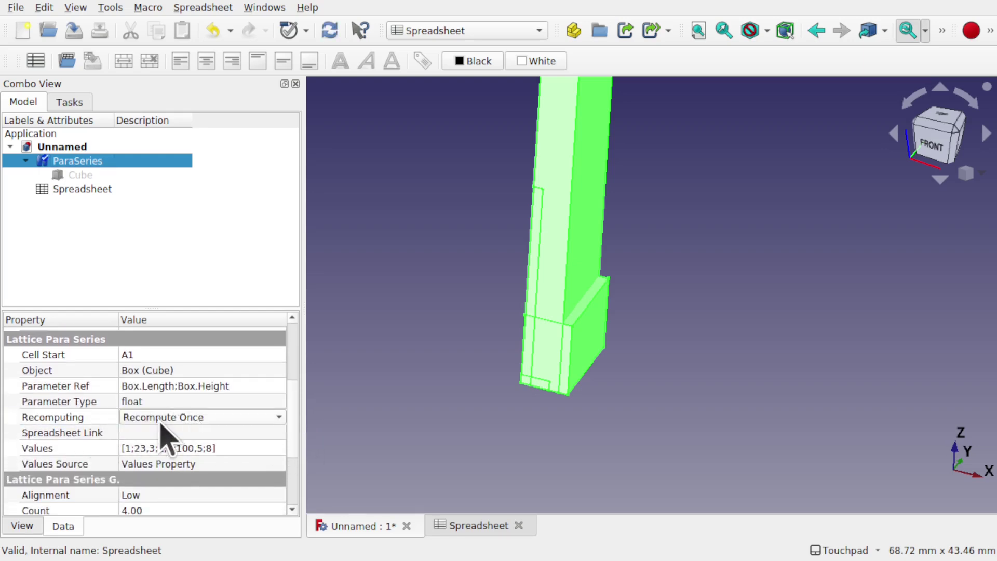
left_click(106, 216)
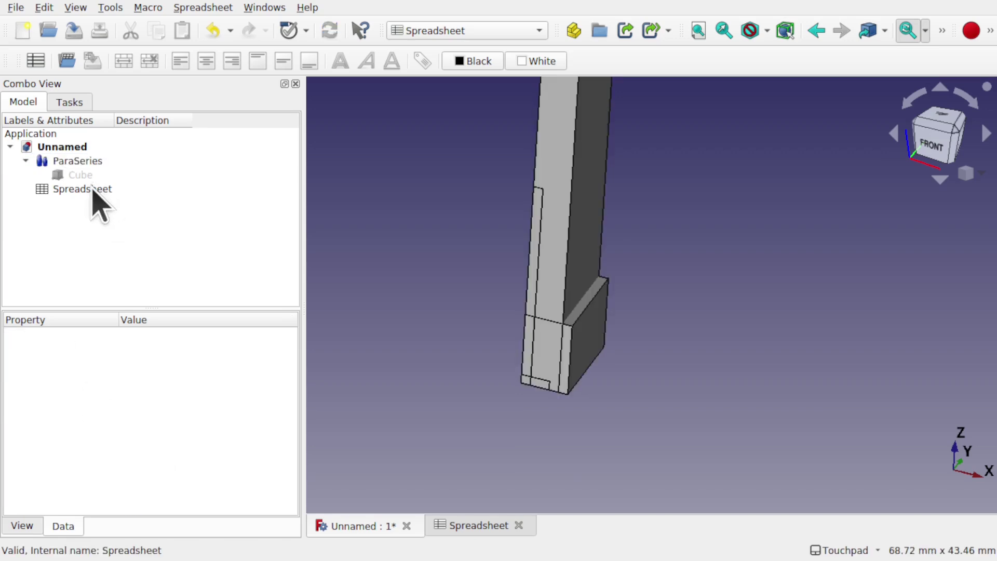
Open the spreadsheet to view its values, then reselect ParaSeries
double_click(93, 190)
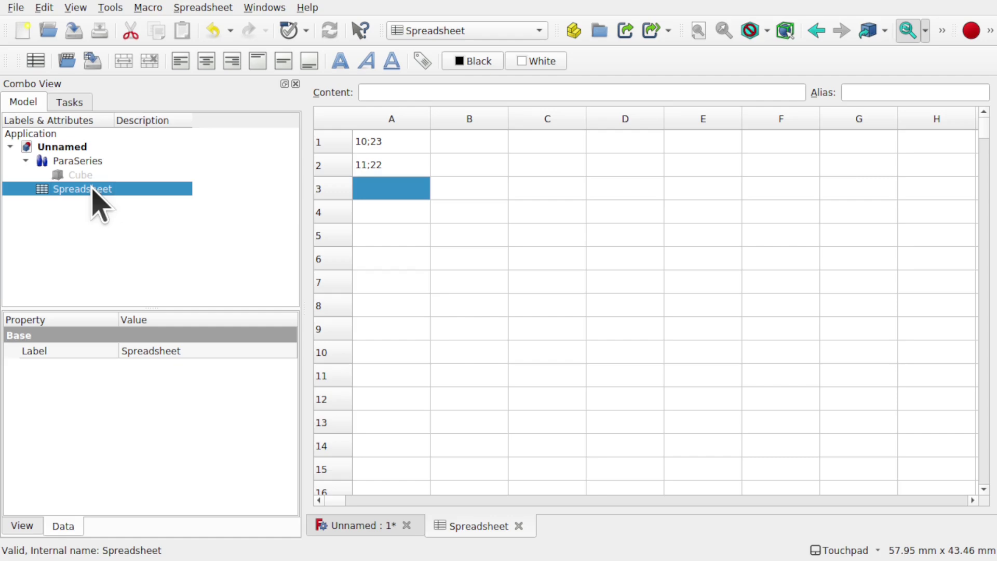
left_click(78, 161)
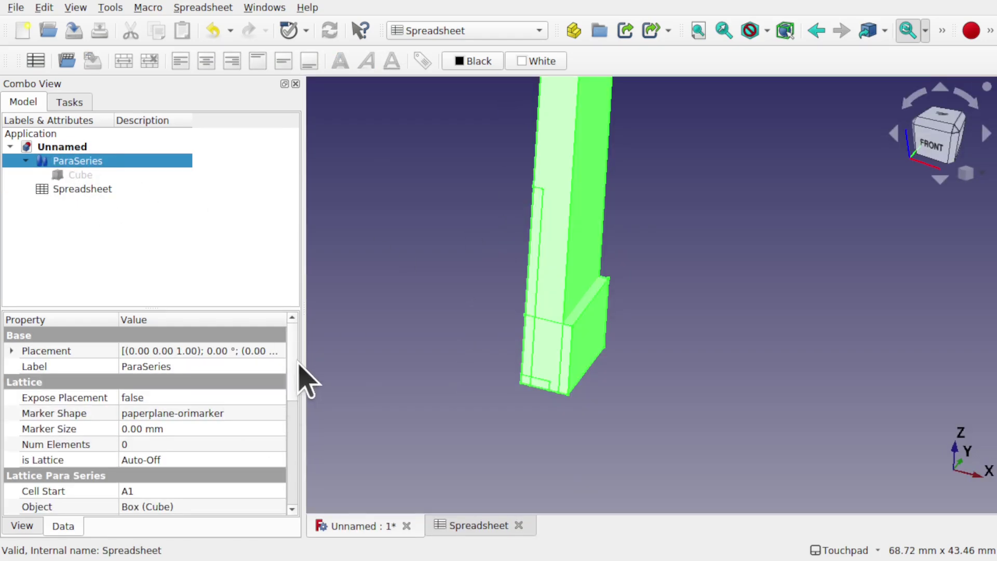
left_click_drag(290, 378, 296, 422)
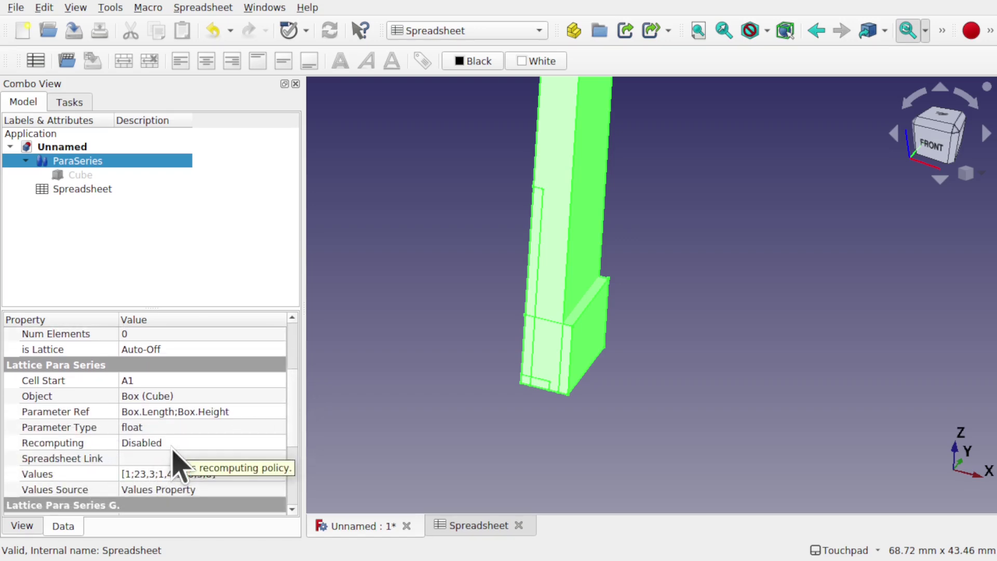
Delete all four lines from the ParaSeries Values list and confirm
left_click(229, 473)
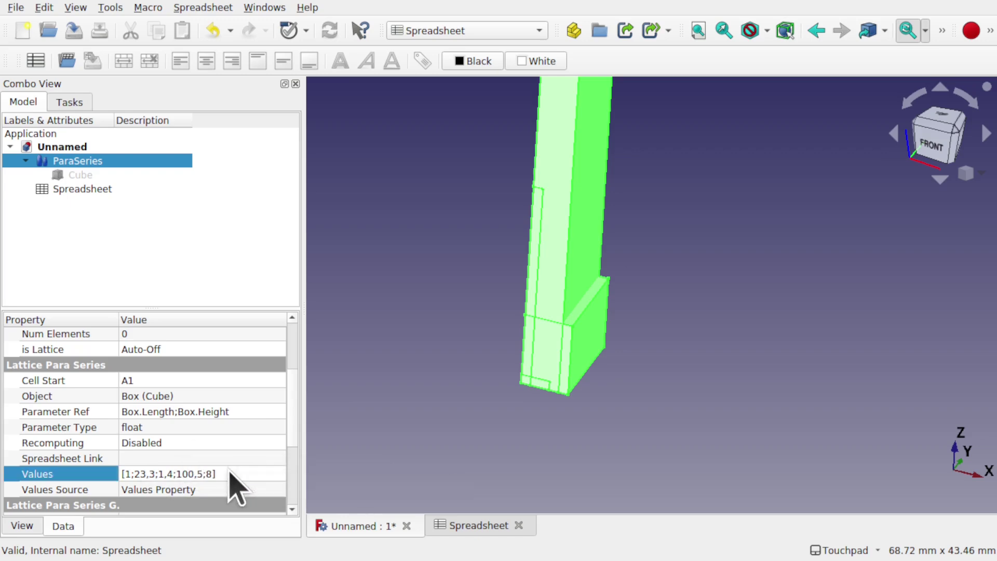
left_click(278, 474)
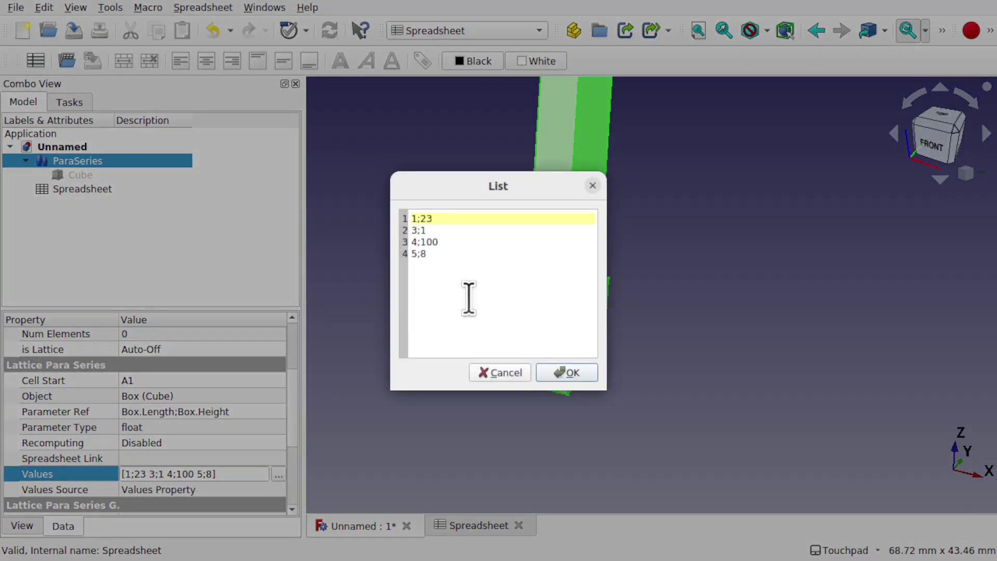
left_click_drag(467, 296, 392, 207)
key("BackSpace")
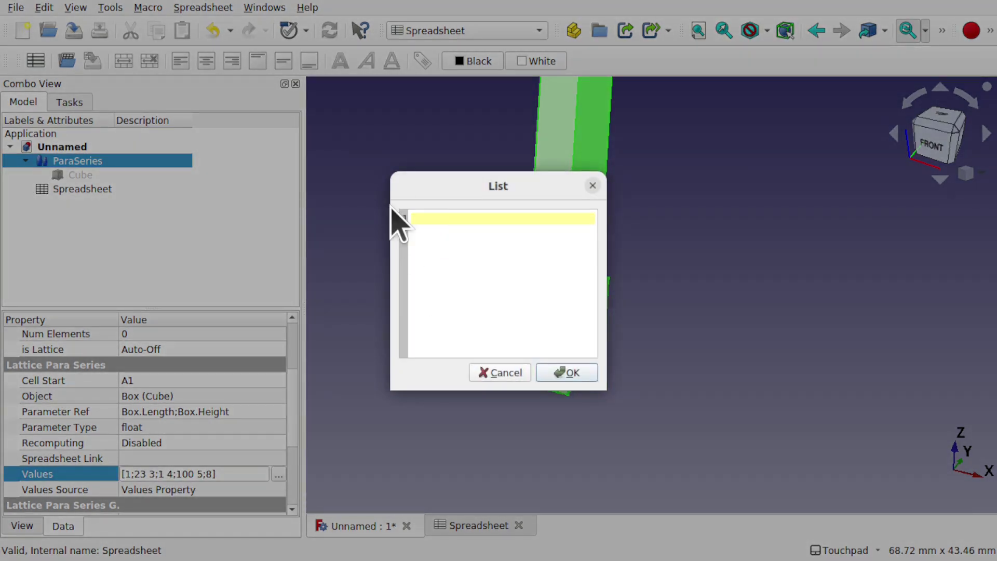
left_click(576, 378)
Set the ParaSeries Values Source to Spreadsheet
left_click(244, 488)
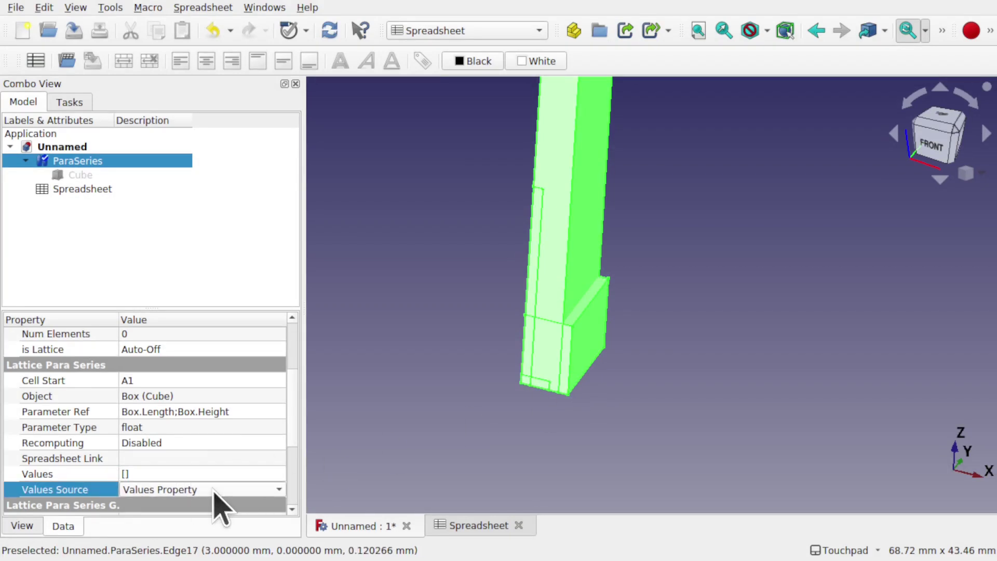
left_click(199, 489)
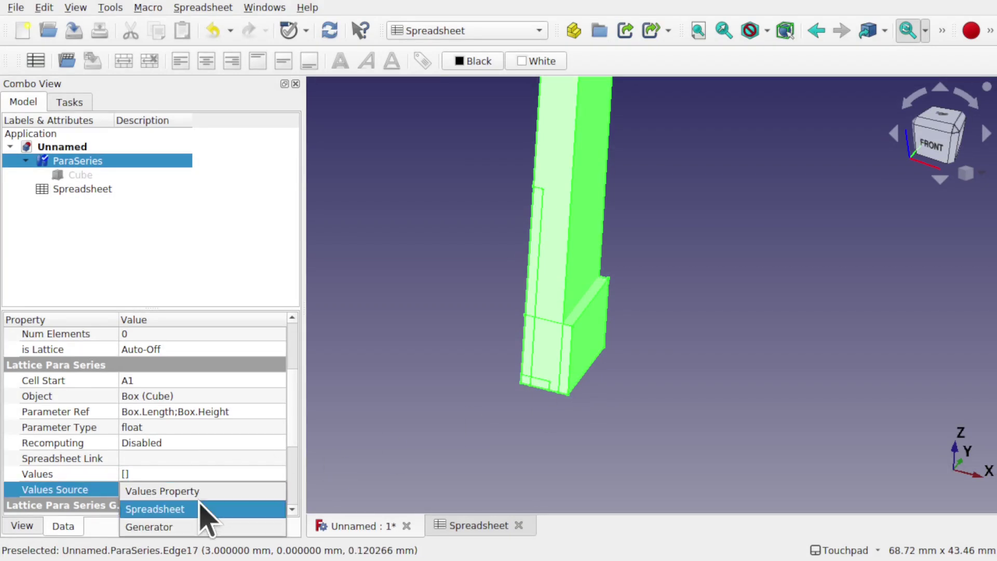
left_click(200, 506)
left_click(198, 473)
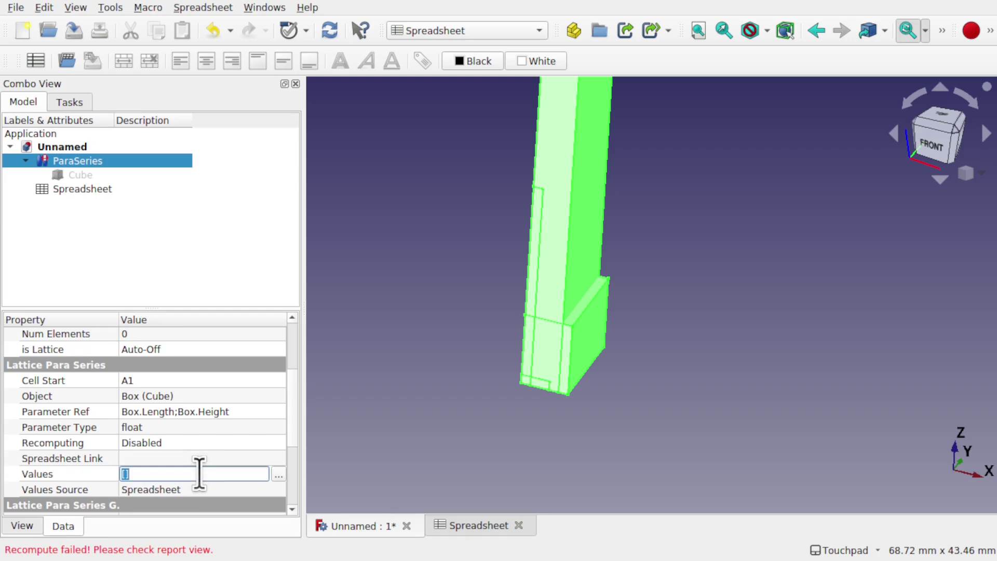
Link the Spreadsheet object as the ParaSeries spreadsheet source
left_click(243, 458)
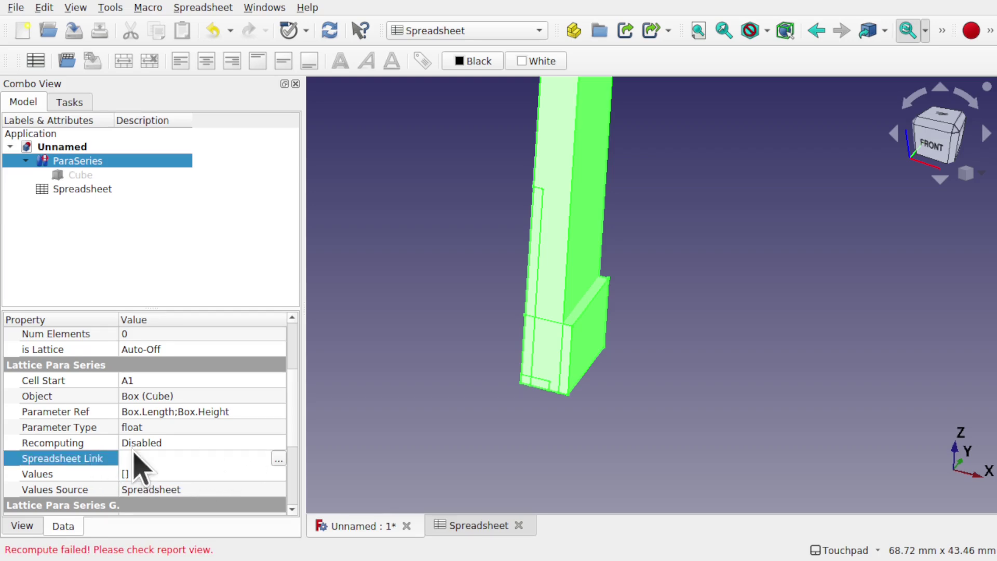
left_click(279, 459)
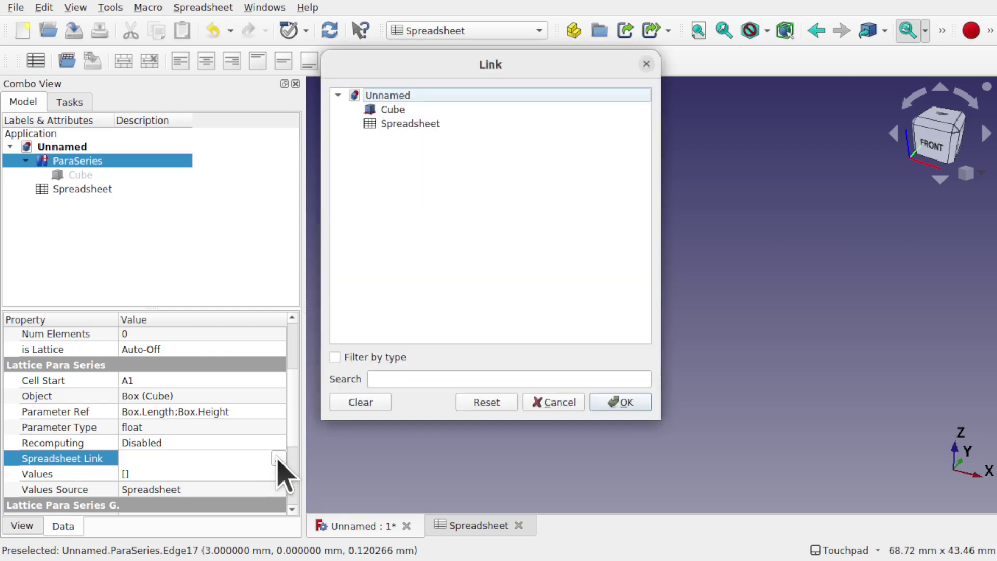
left_click(410, 125)
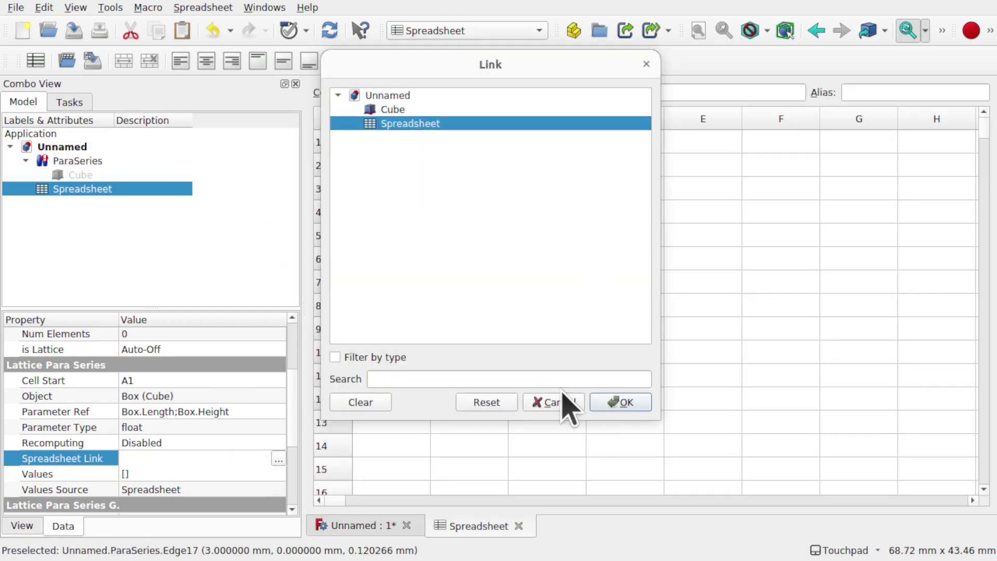
left_click(622, 403)
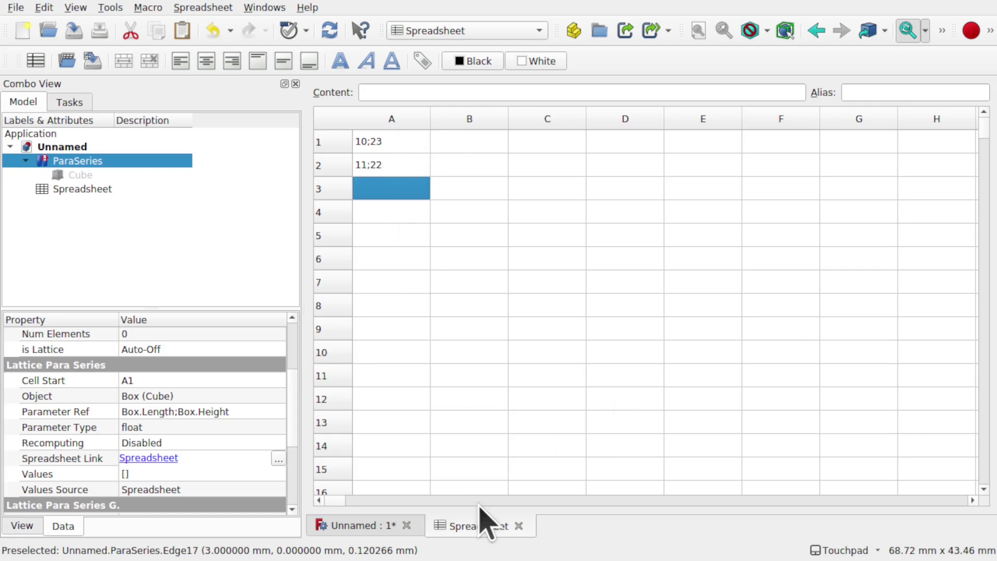
left_click(369, 526)
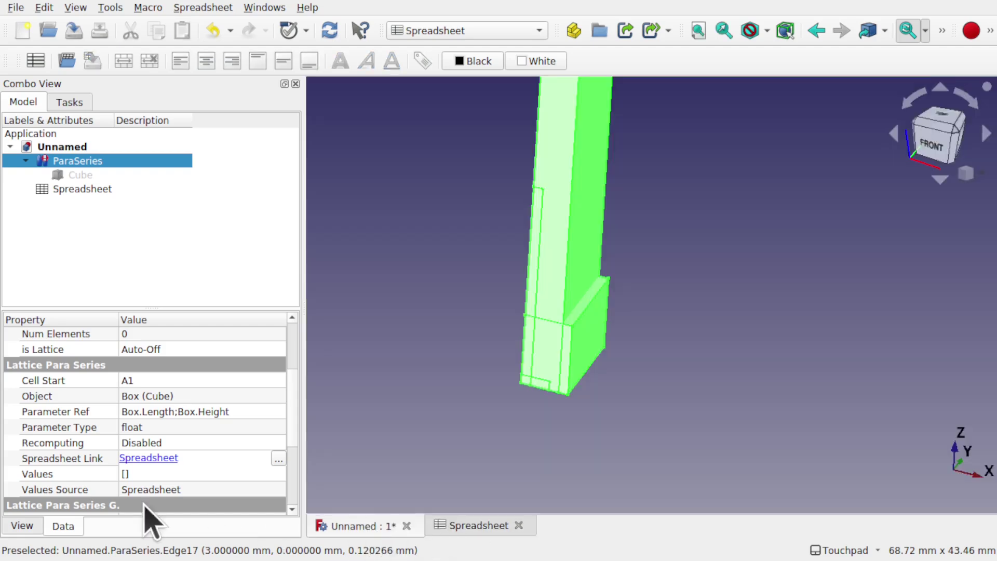
left_click(199, 443)
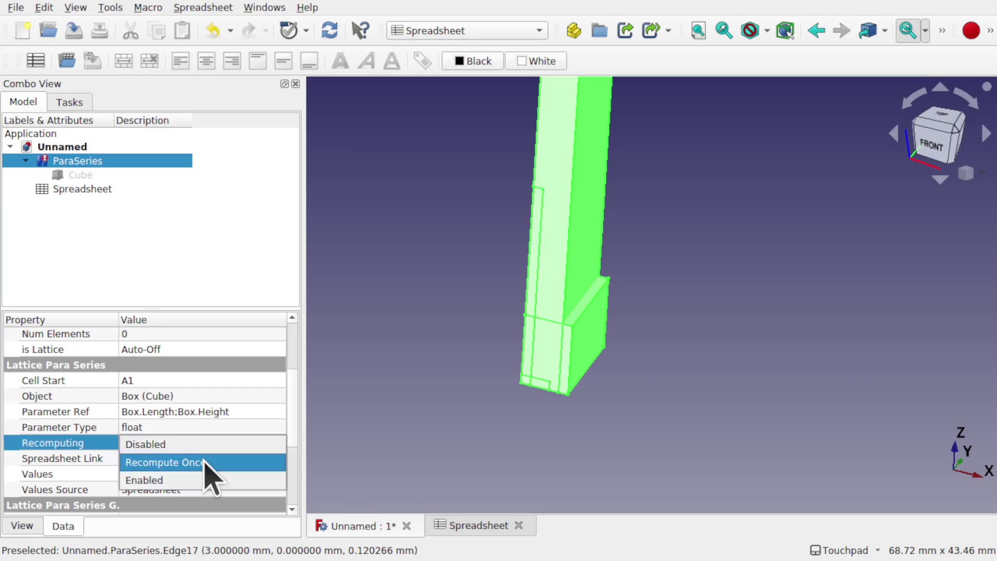
Recompute the ParaSeries once and add a seven-placement Polar Array in Lattice2
left_click(205, 466)
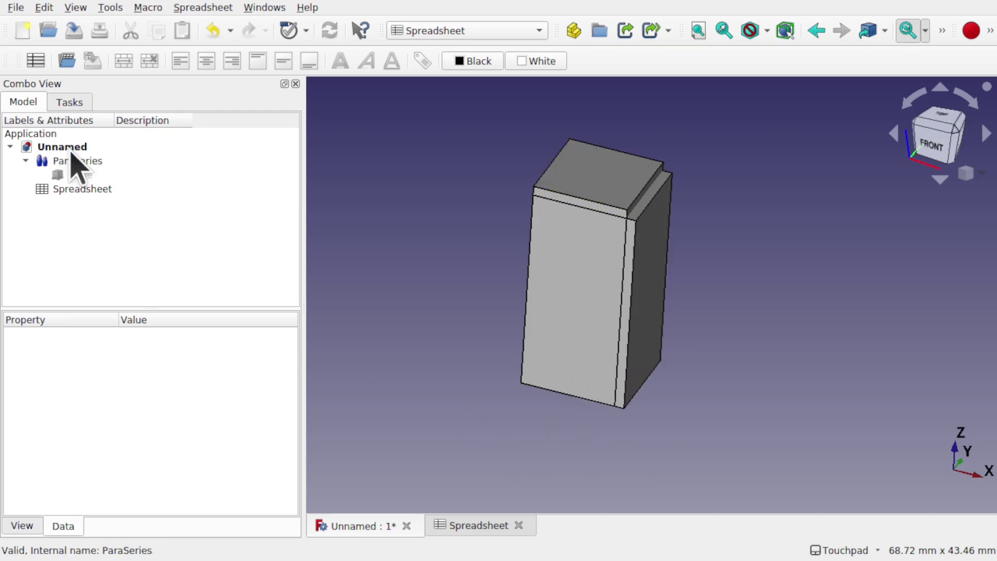
left_click(490, 31)
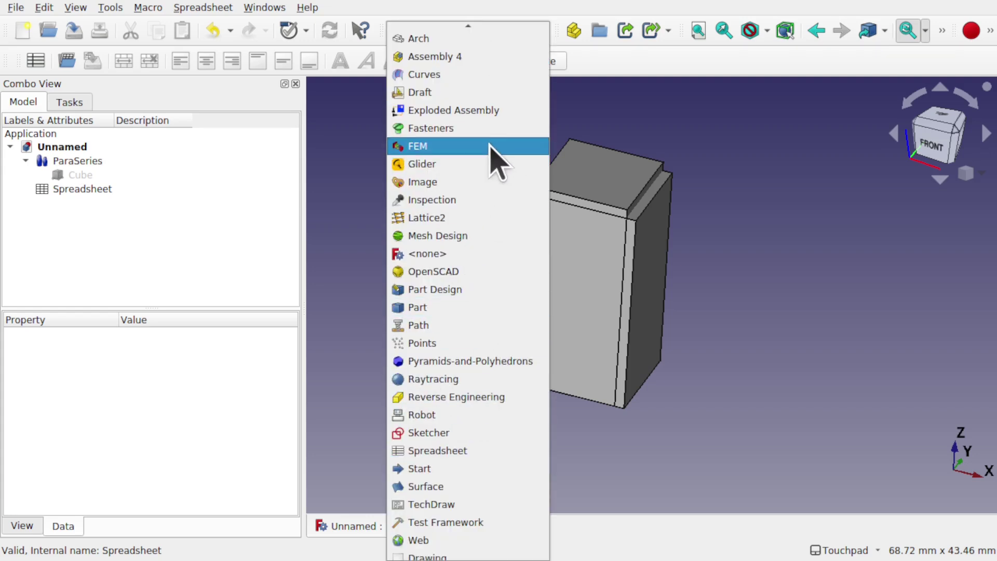
left_click(462, 218)
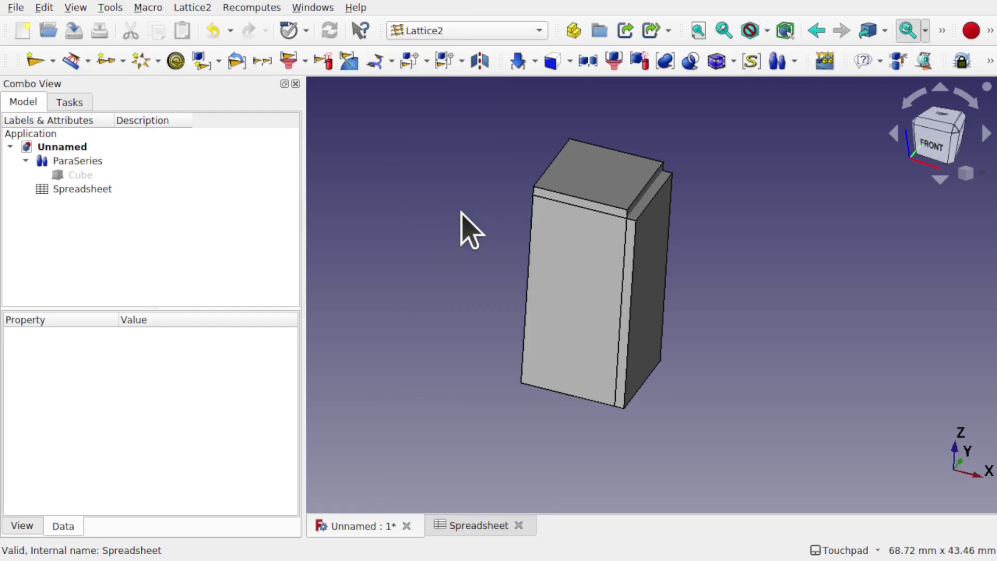
left_click(140, 62)
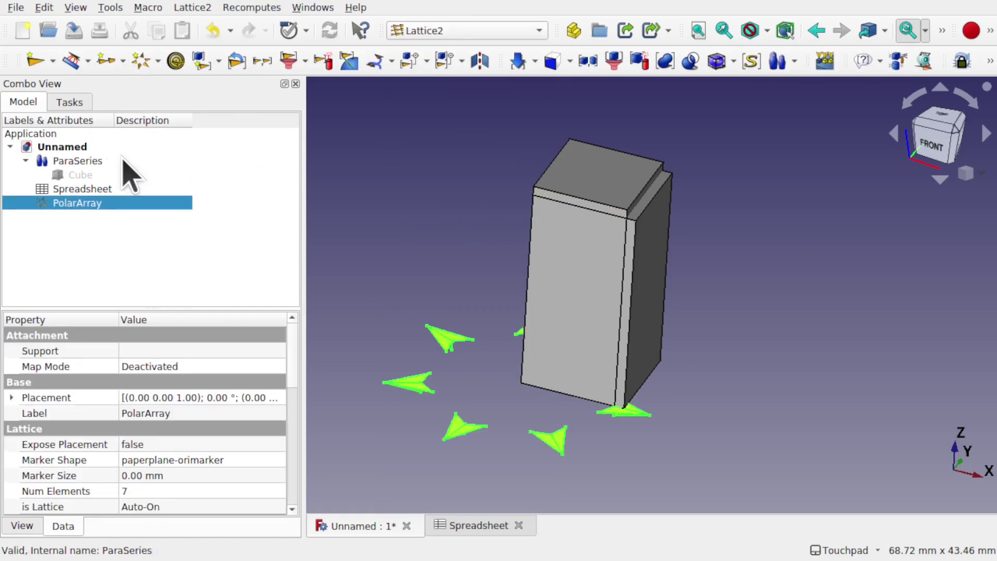
Populate the PolarArray with the ParaSeries boxes, accepting the warning, and expand its children
left_click(92, 162, "ctrl")
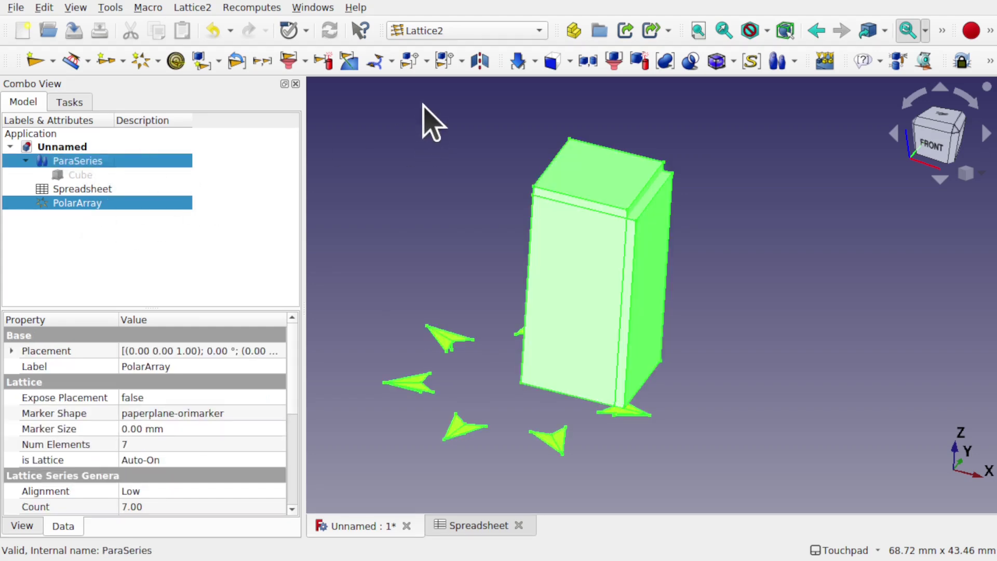
left_click(445, 71)
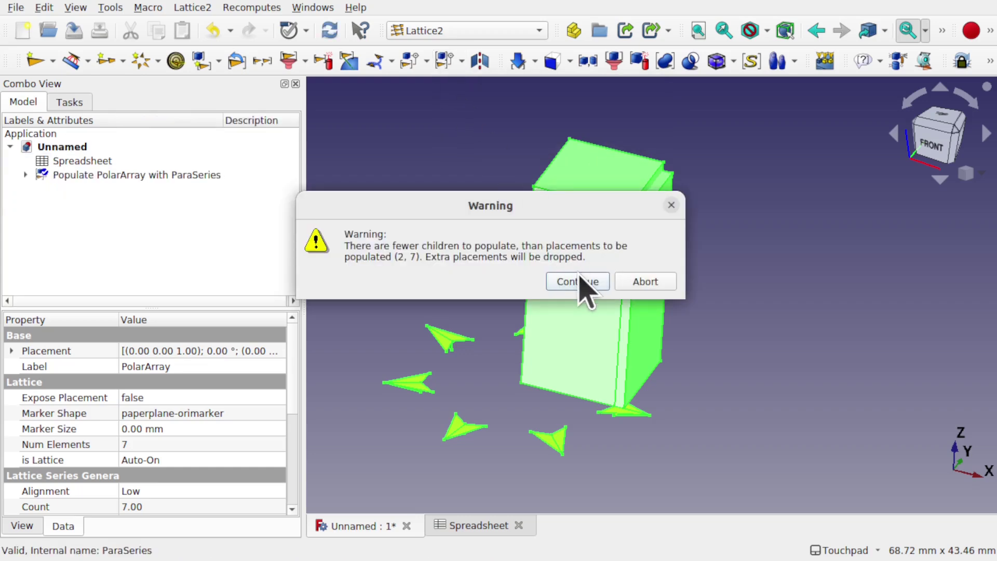
left_click(581, 284)
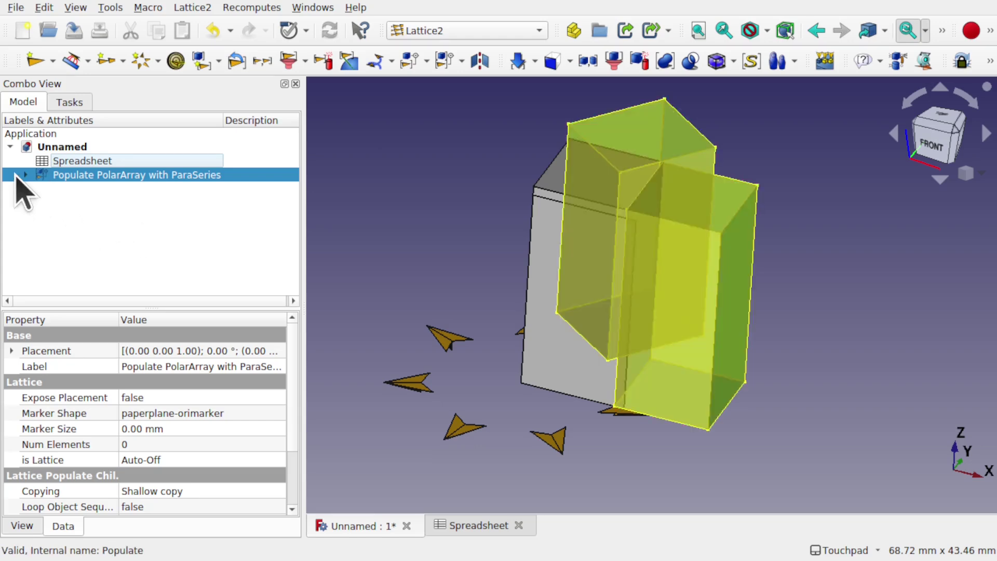
left_click(24, 175)
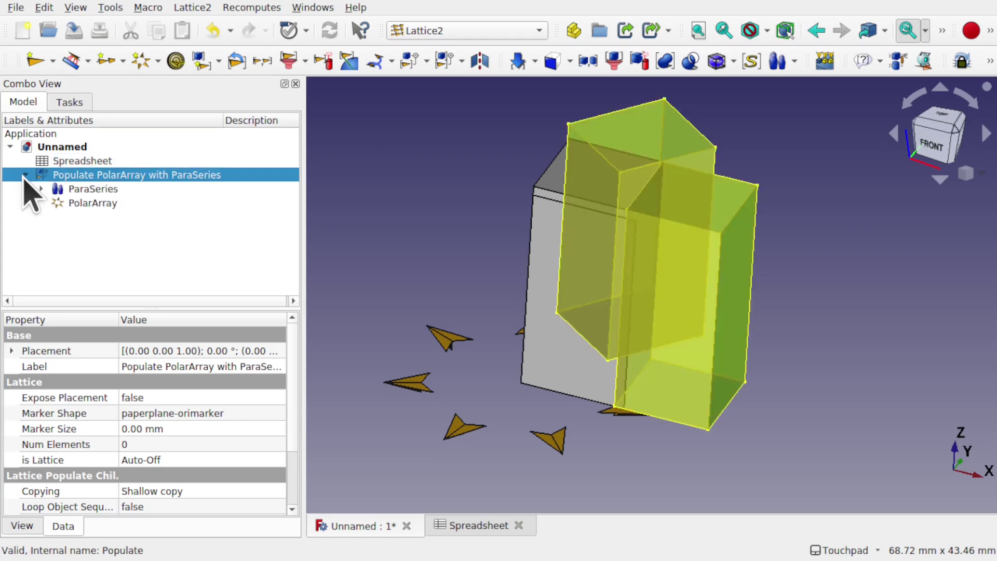
left_click(93, 189)
left_click(41, 189)
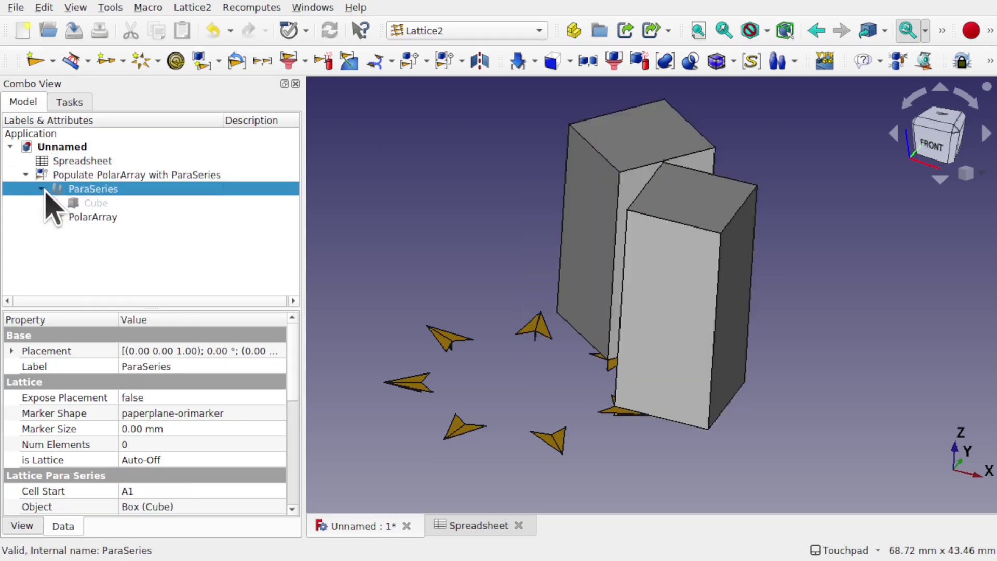
left_click(143, 283)
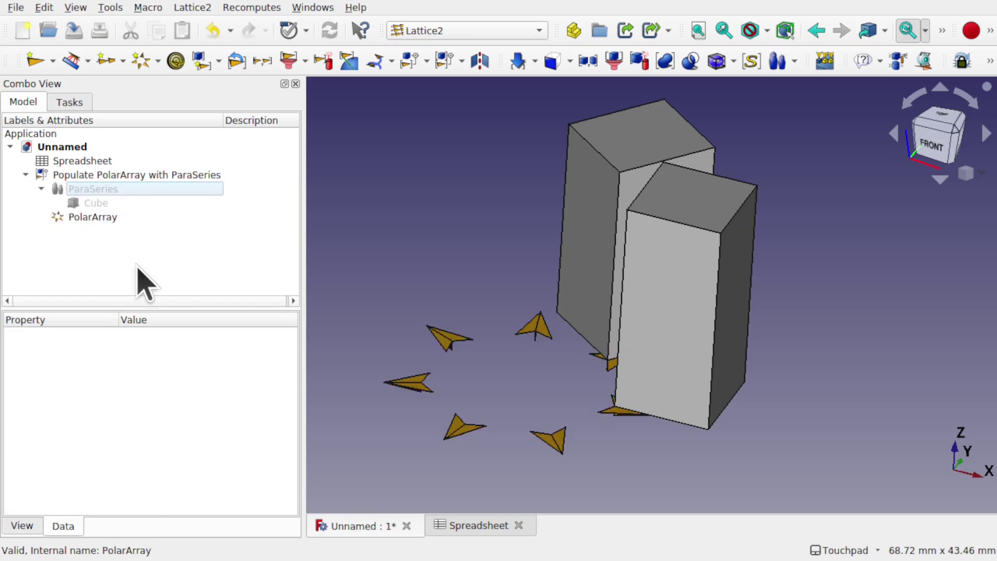
Enter 1;1 in spreadsheet cell A3 and 3;4 in cell A4
double_click(93, 162)
left_click(404, 214)
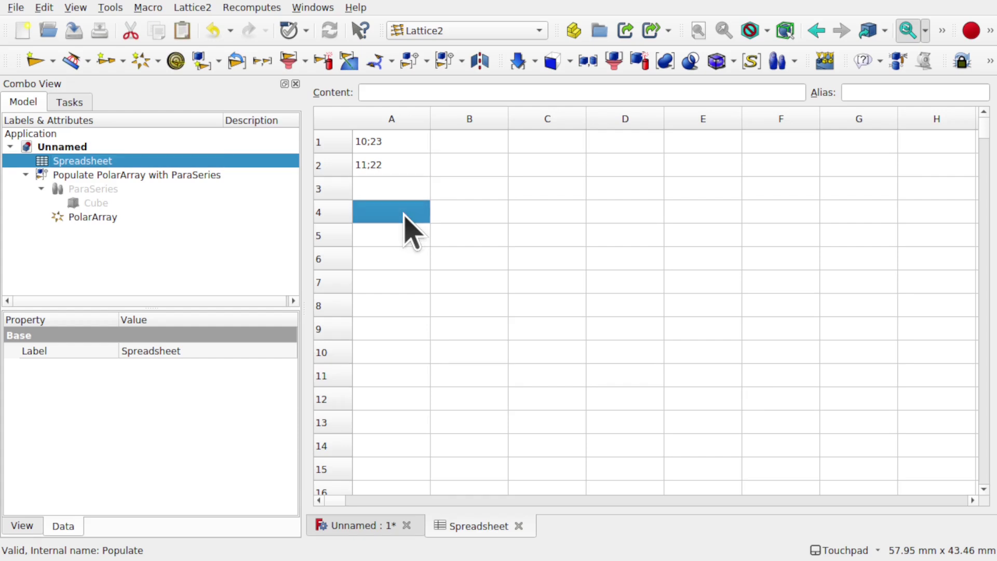
left_click(378, 187)
type("1")
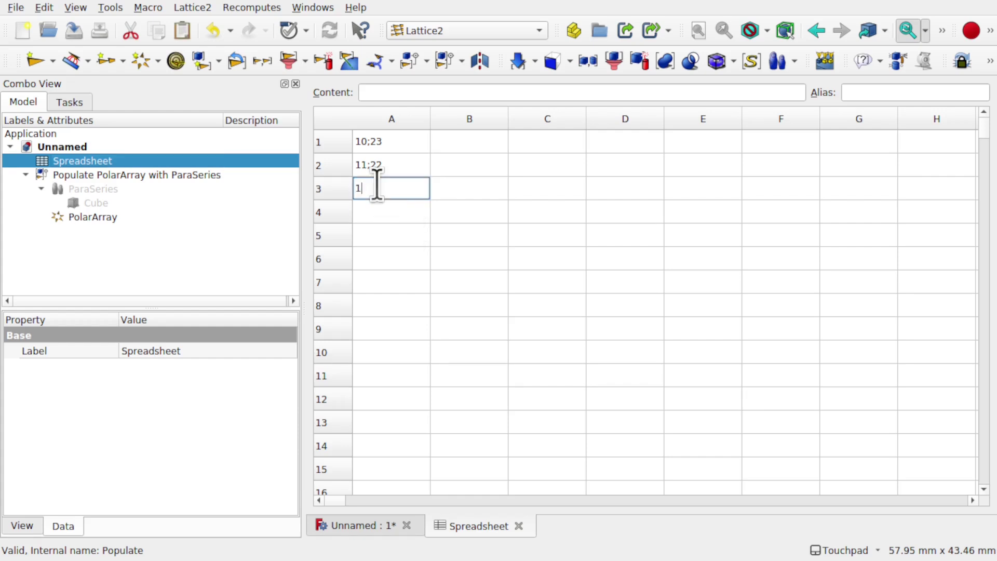
type(";1")
key("Return")
type("3;4")
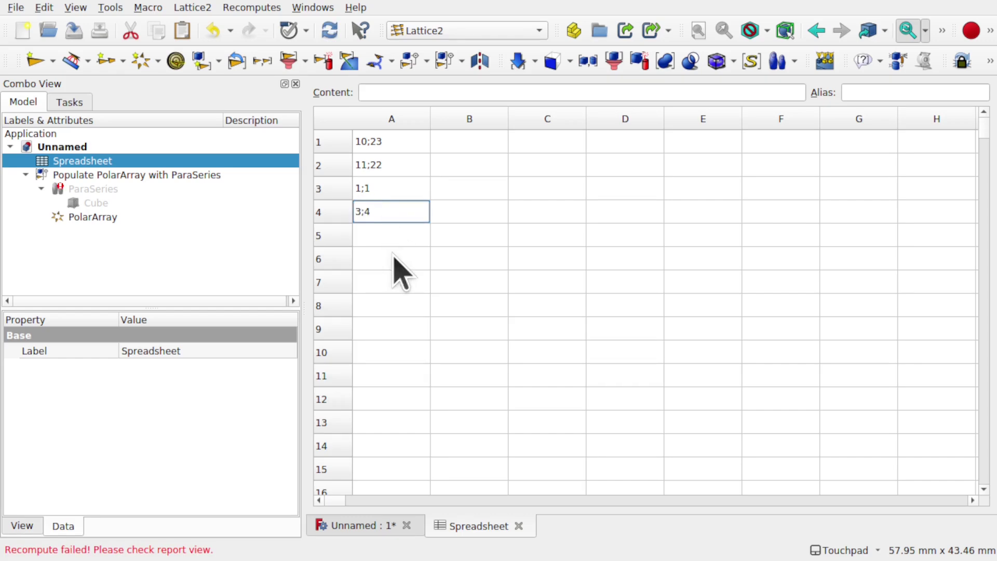
left_click(392, 257)
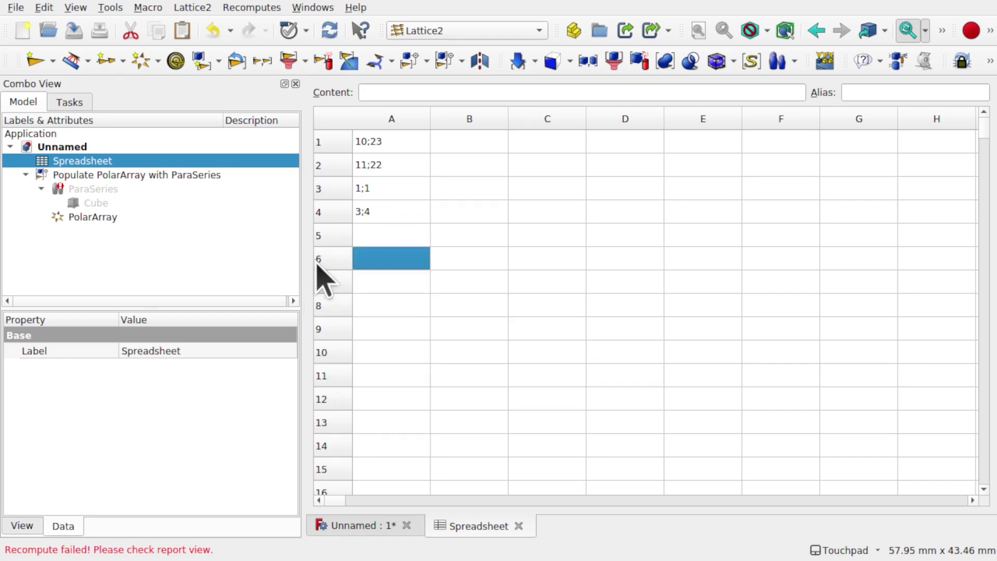
left_click(93, 189)
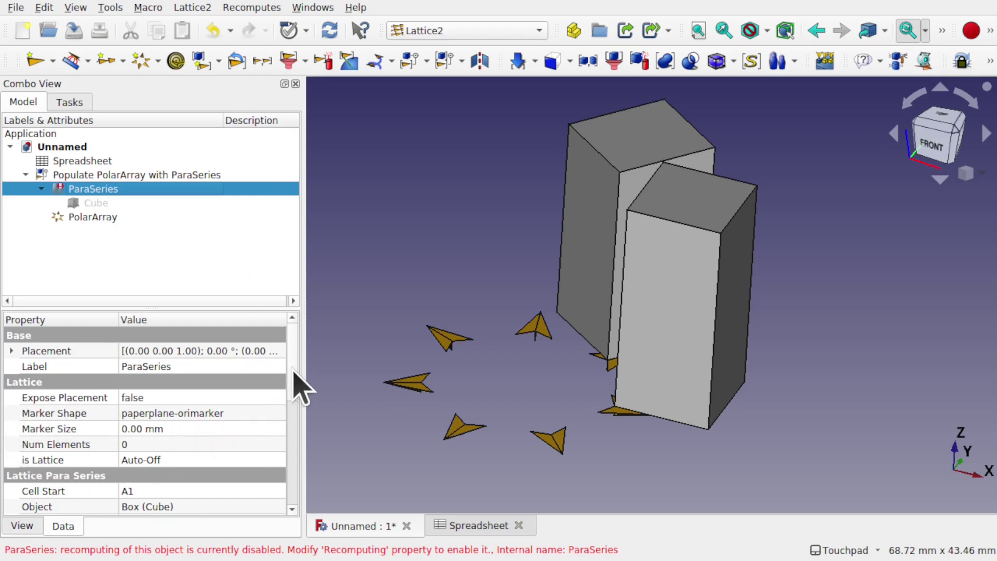
Set the ParaSeries Recomputing property to Recompute Once to add the new boxes
left_click_drag(293, 373, 291, 419)
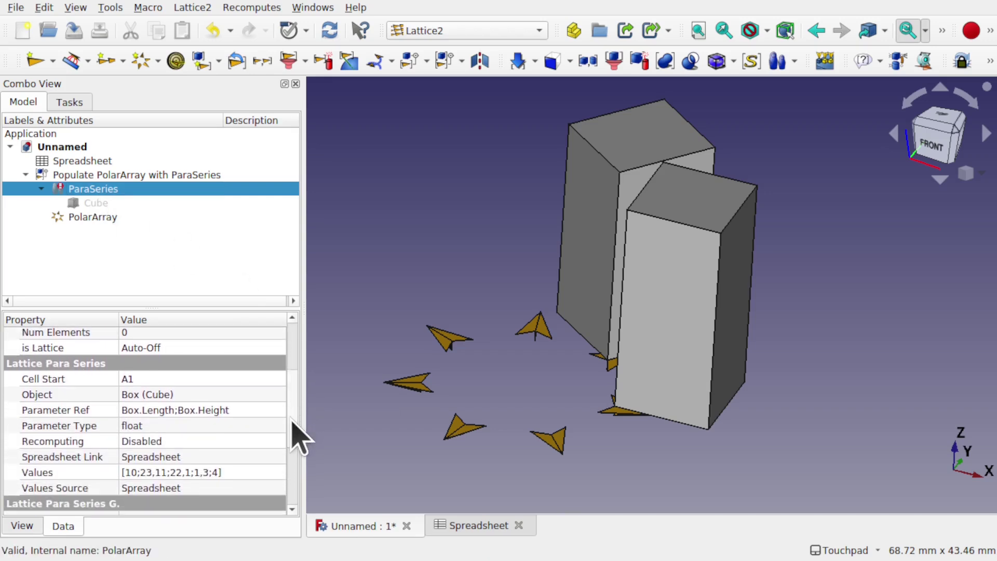
left_click(177, 443)
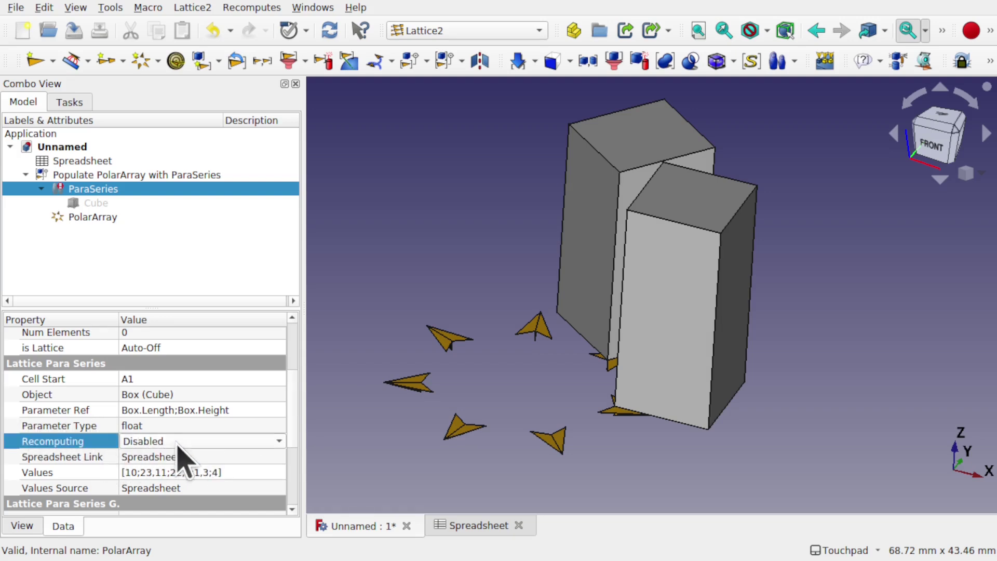
left_click(177, 444)
left_click(204, 460)
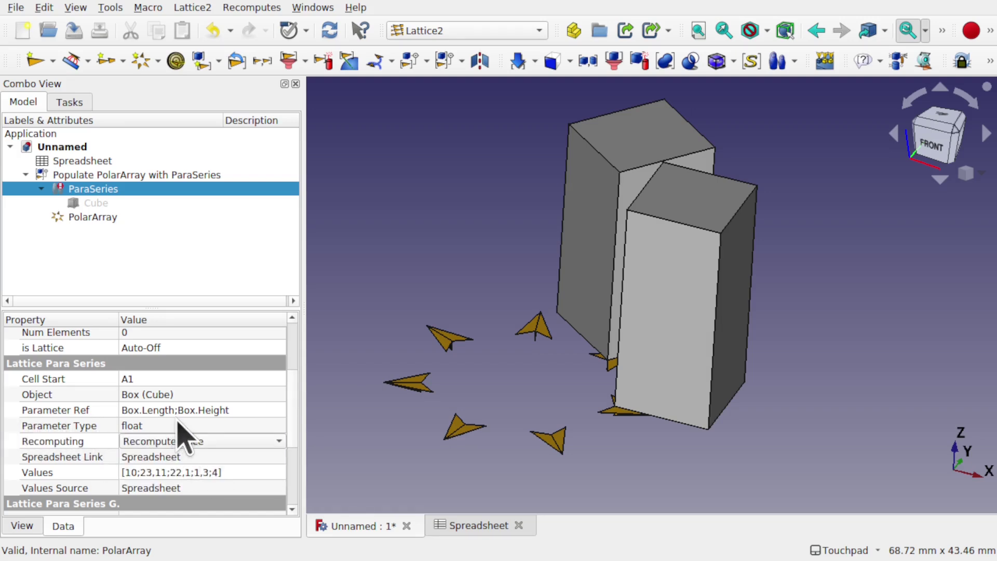